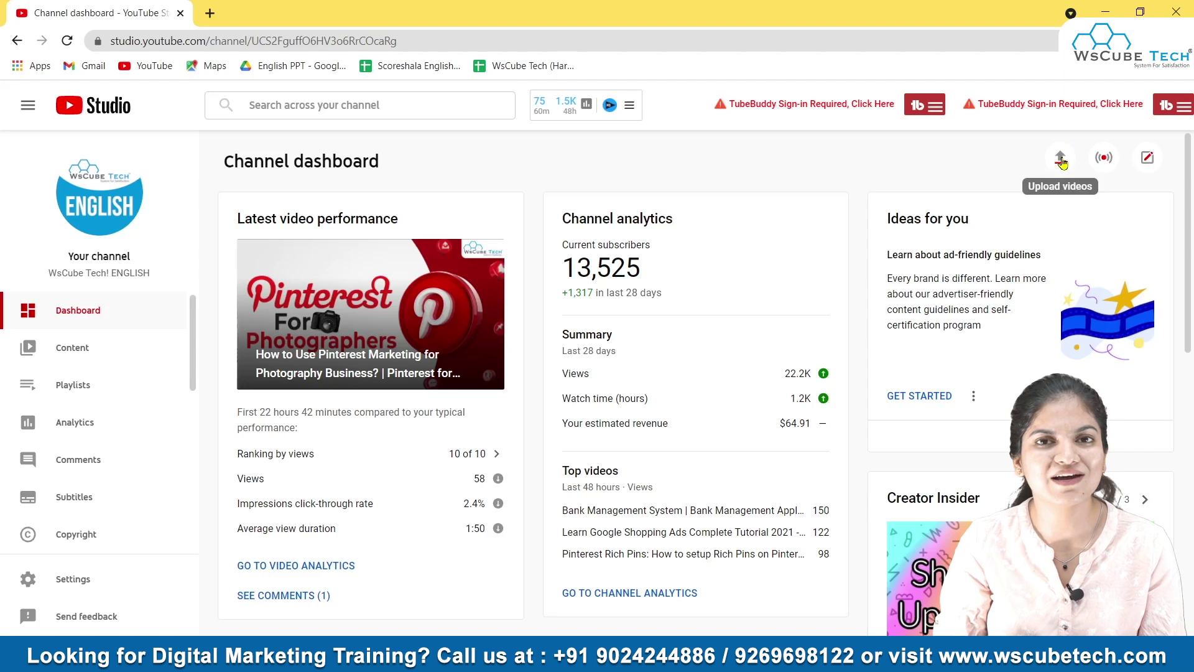
Step: Upload the video file EDM-01.mp4 from the Downloads folder to the channel
click(1061, 158)
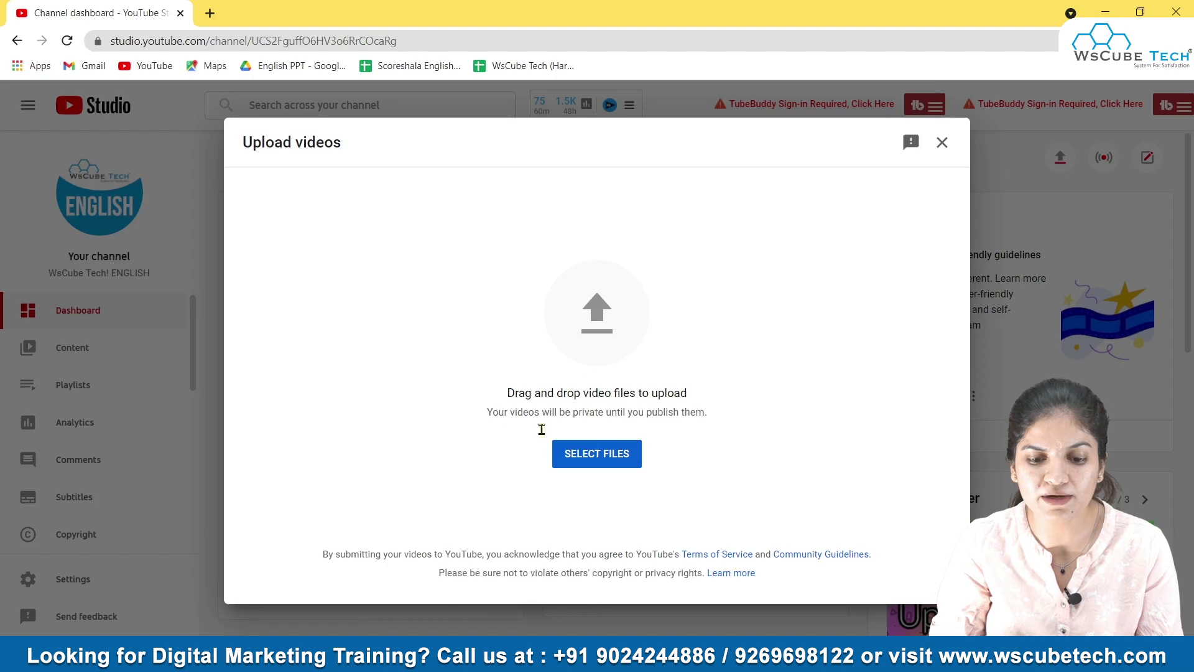
click(554, 395)
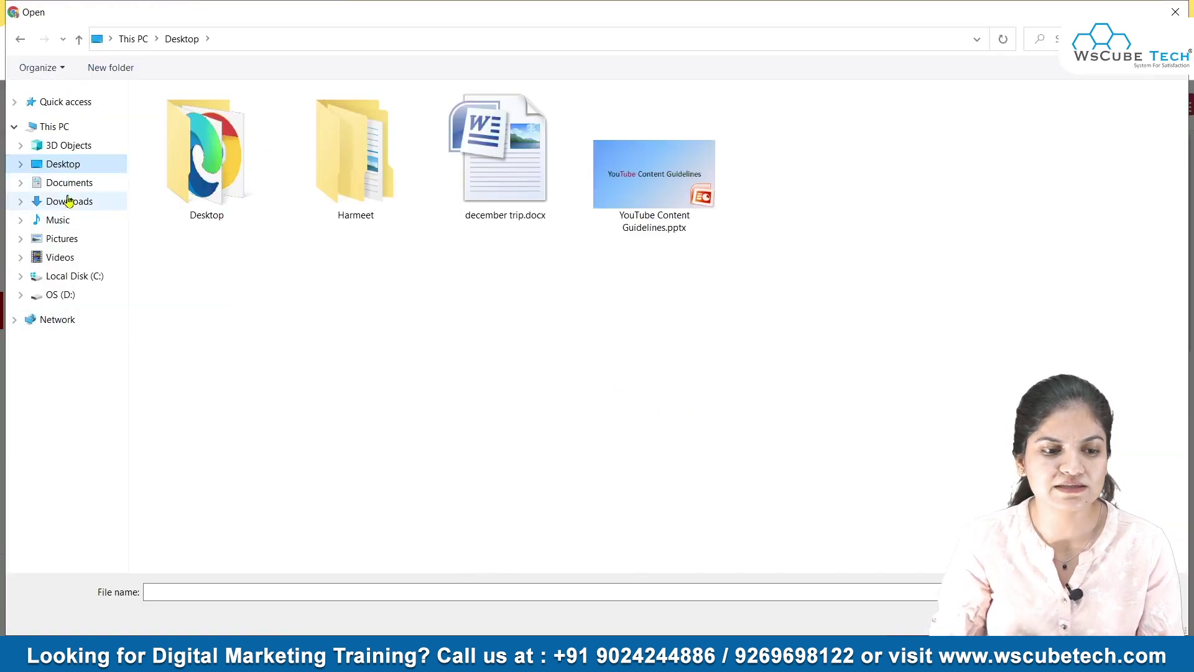
click(69, 200)
click(212, 227)
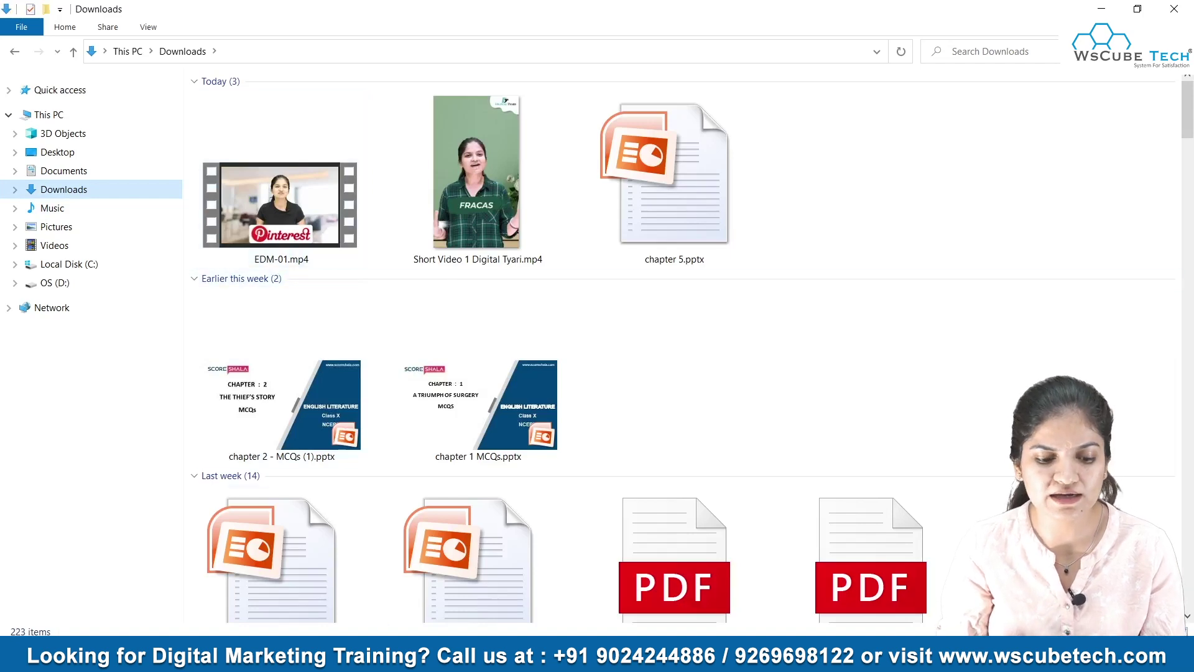
mouse_move(286, 658)
click(249, 596)
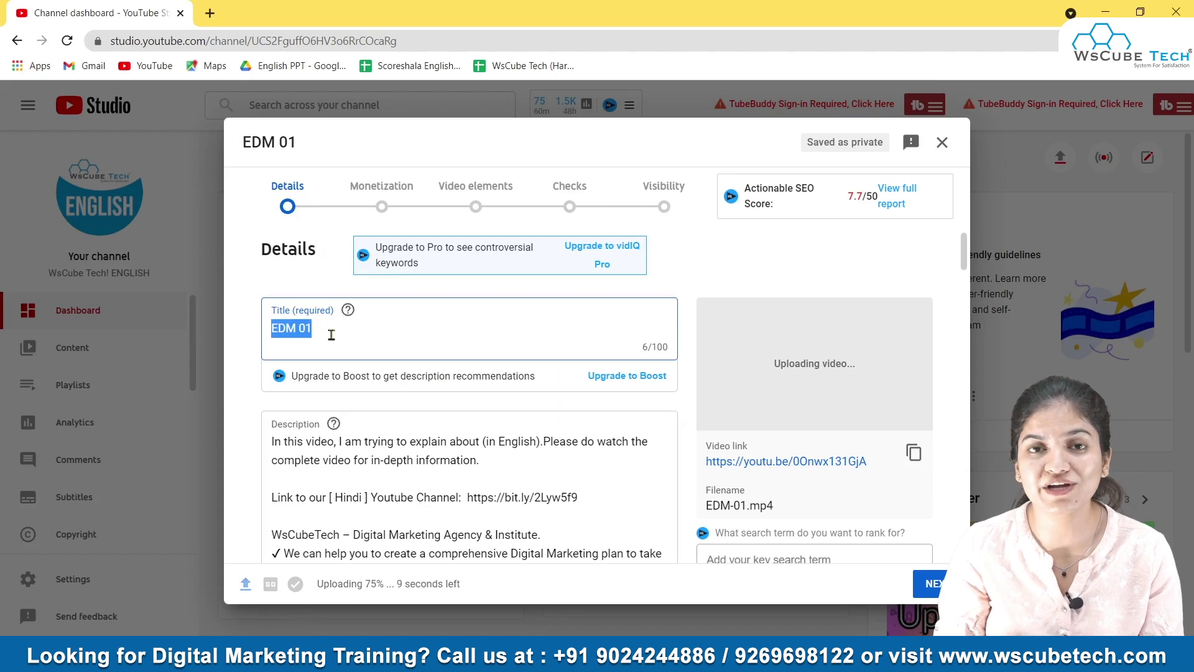
Step: Clear the prefilled video title and look through the default description text down to its hashtags
key(BackSpace)
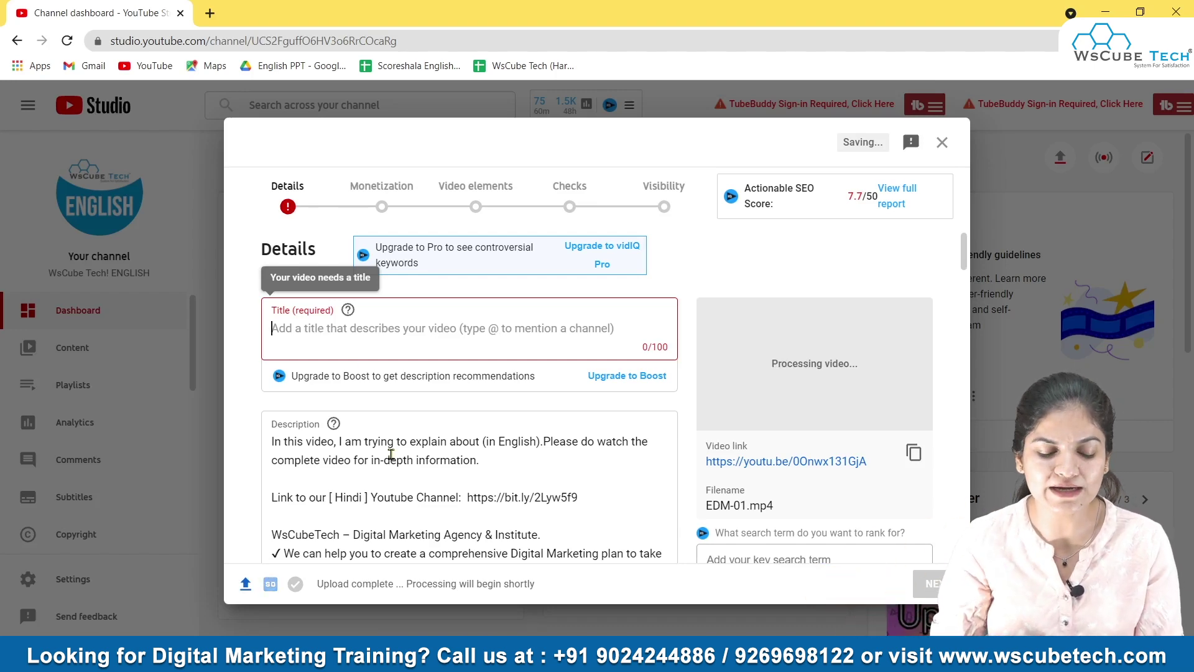
scroll(392, 460, down, 1)
scroll(380, 416, down, 3)
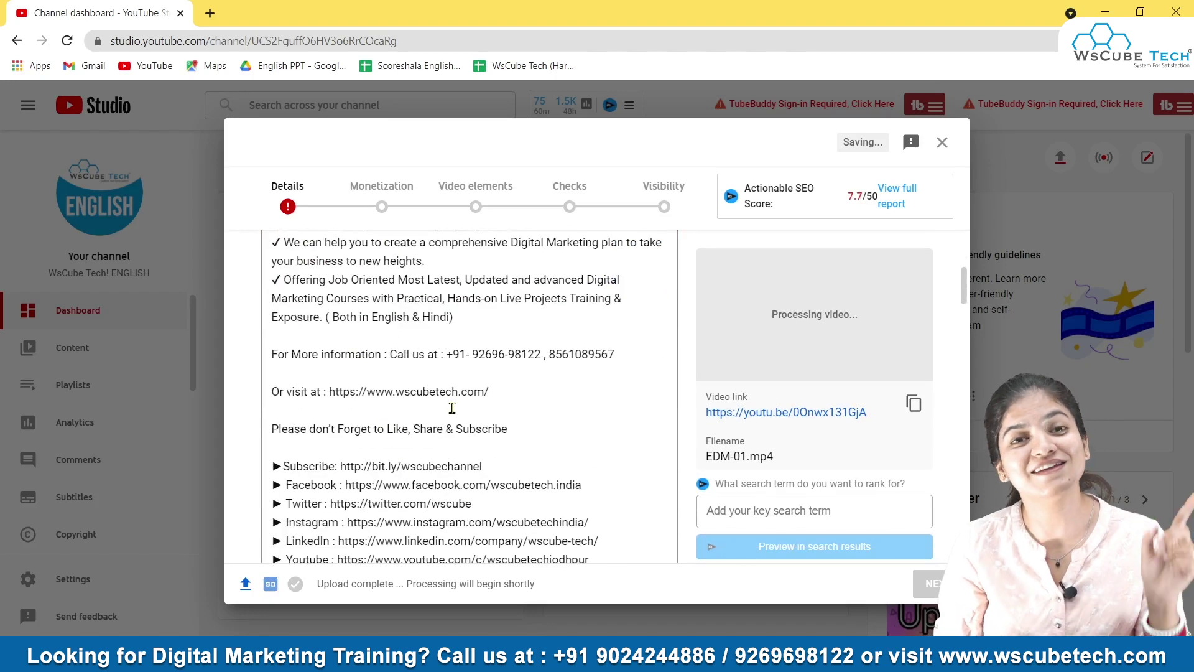
scroll(450, 409, up, 4)
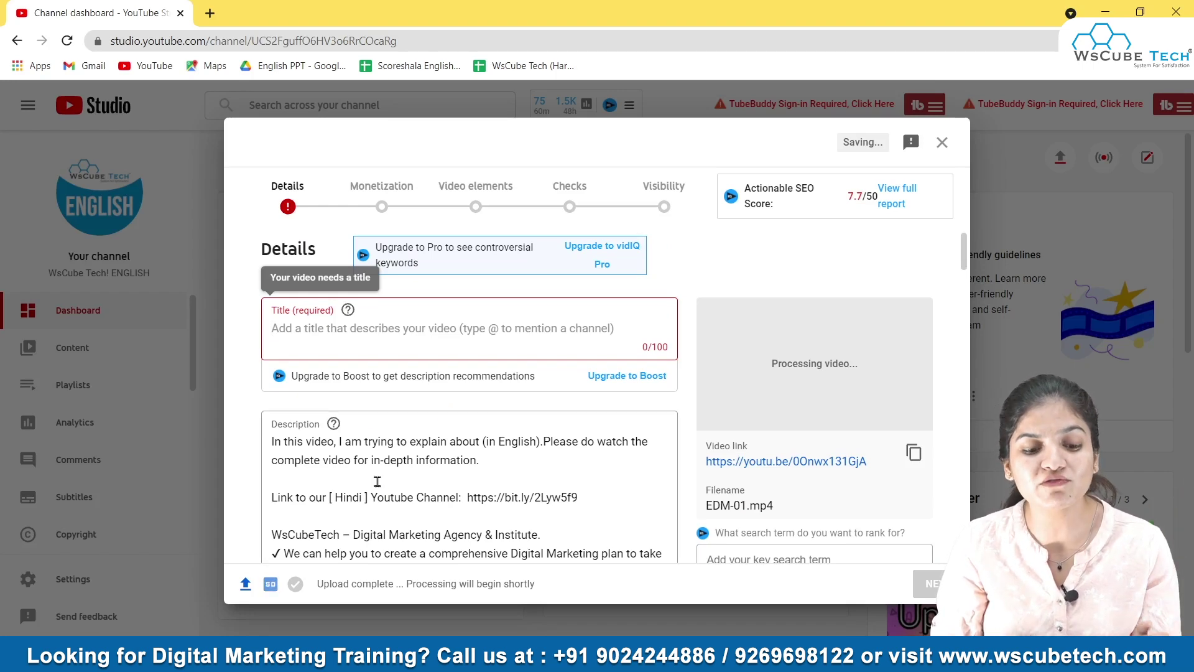
scroll(390, 487, down, 2)
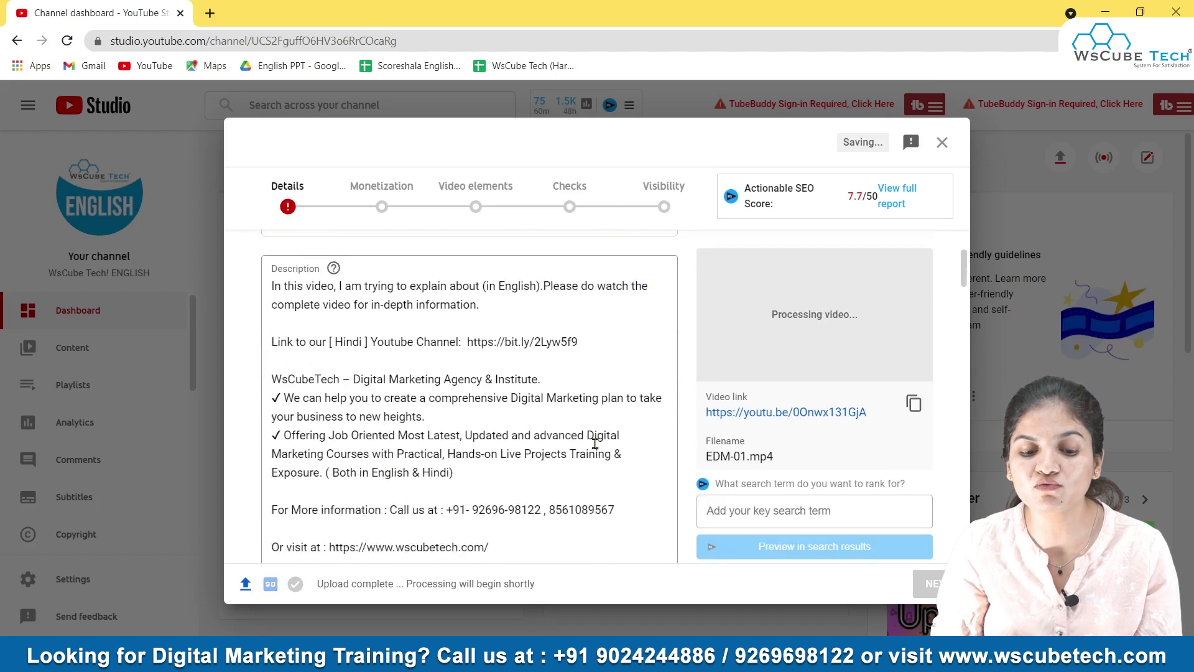
scroll(453, 429, down, 3)
scroll(452, 429, down, 2)
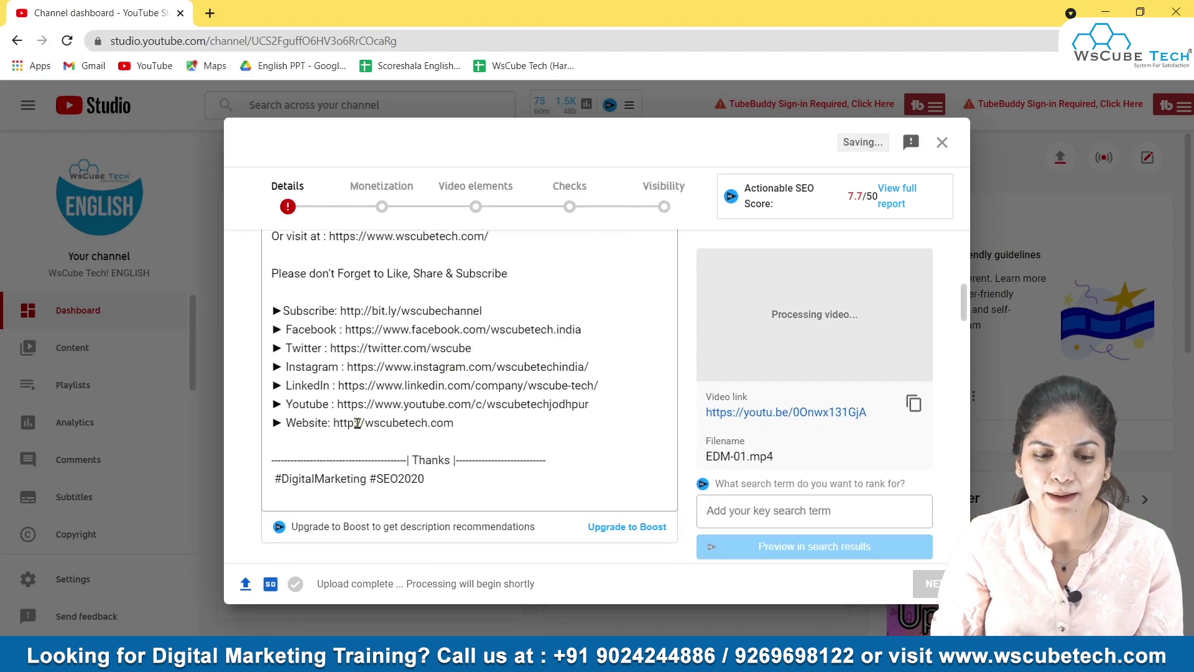
scroll(461, 441, up, 8)
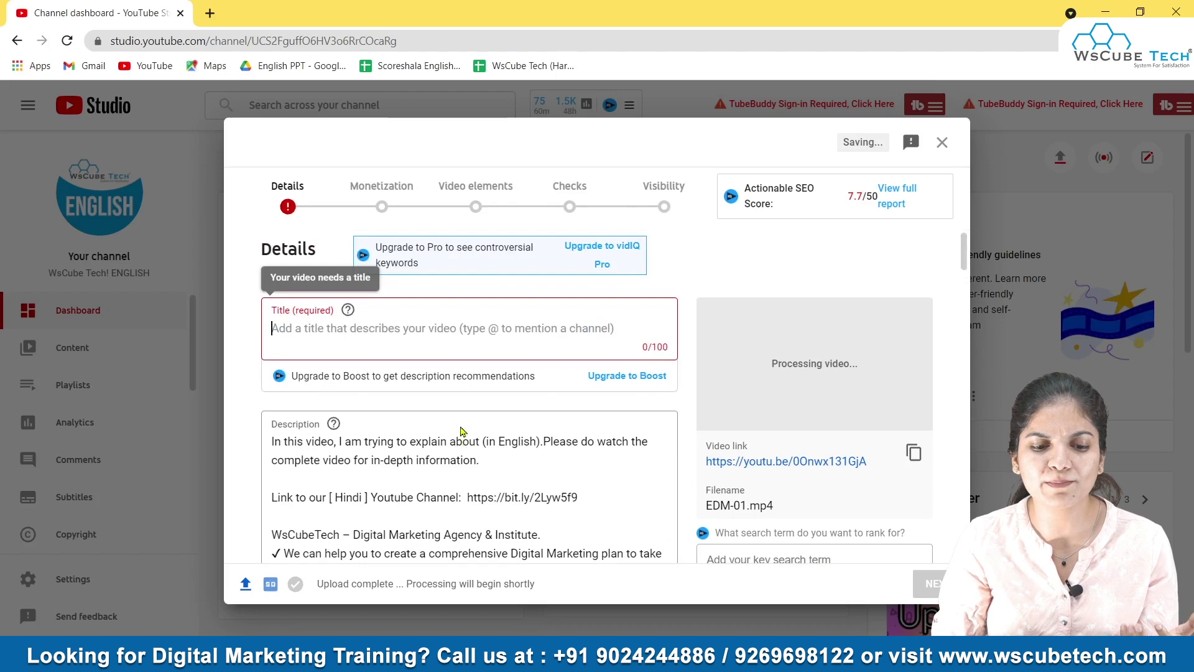
Step: Insert the topic "pinterest" after "I am trying to explain about" in the first line of the description
scroll(458, 445, down, 1)
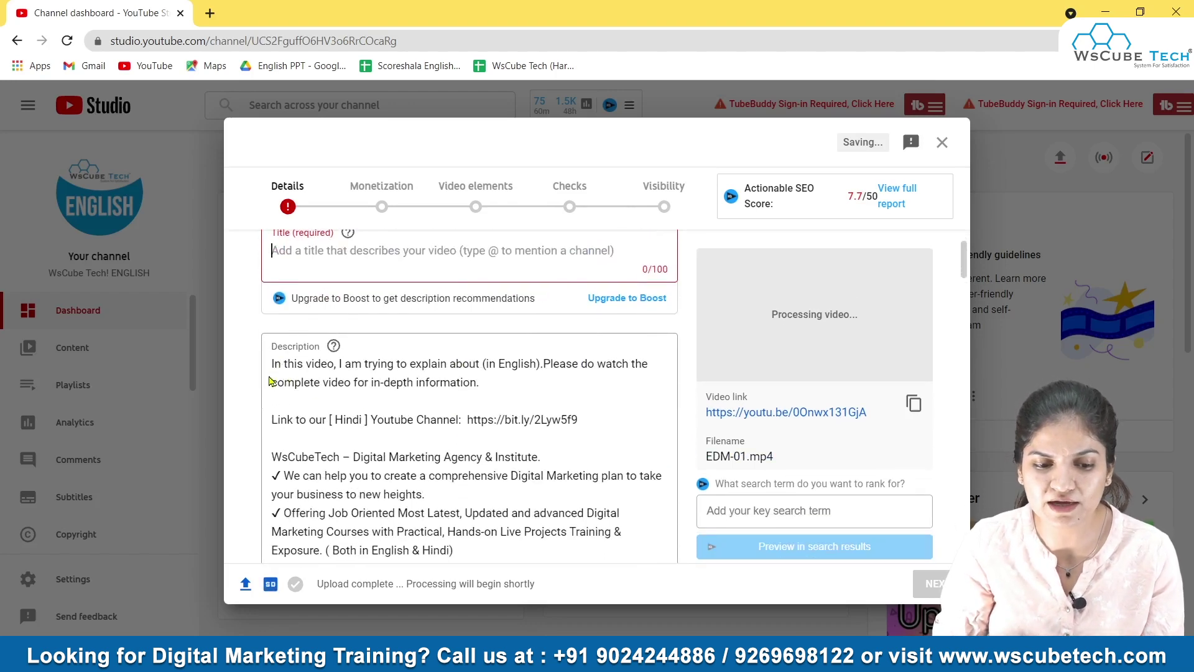
click(481, 365)
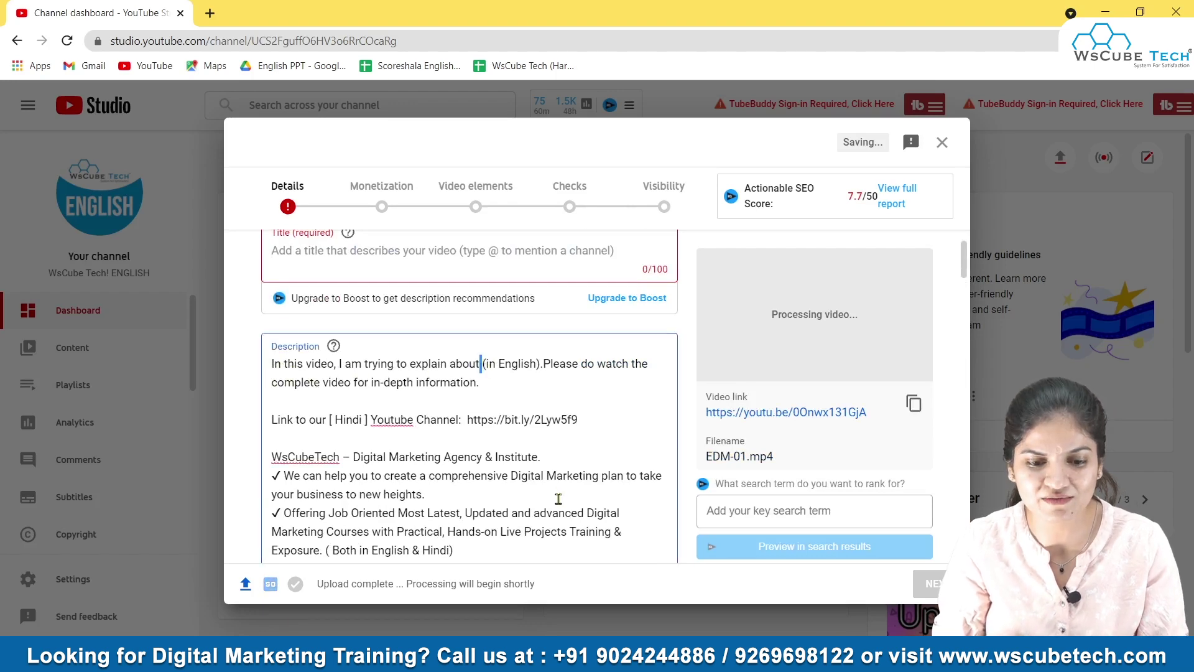
text(pi)
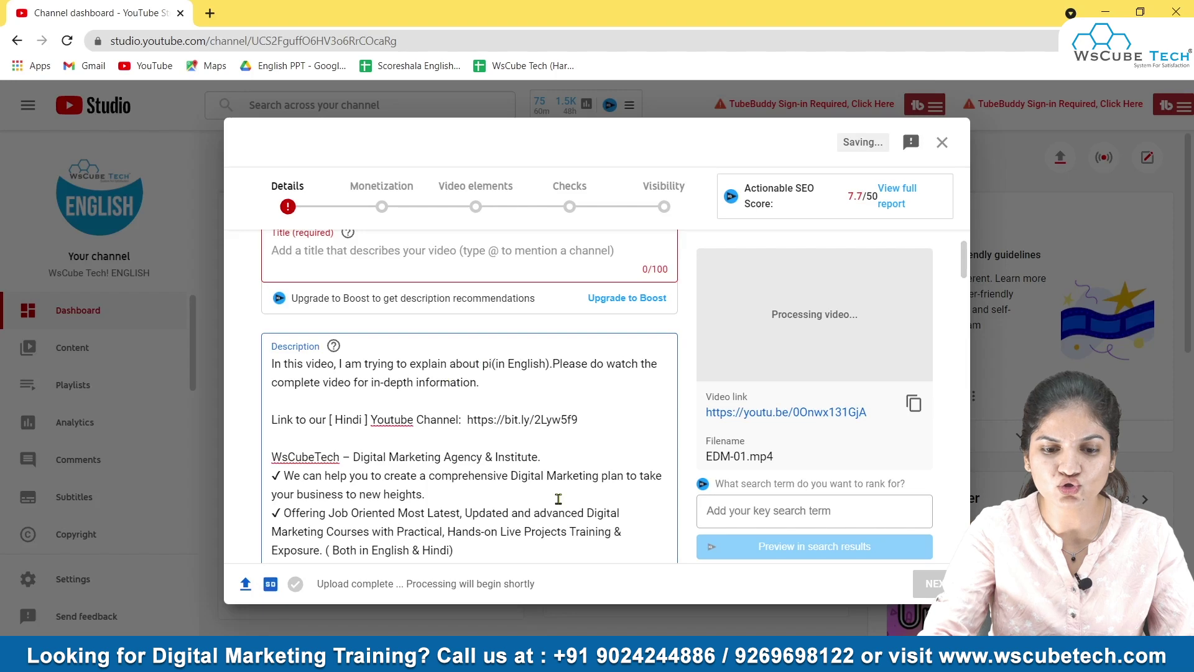
text(nterest)
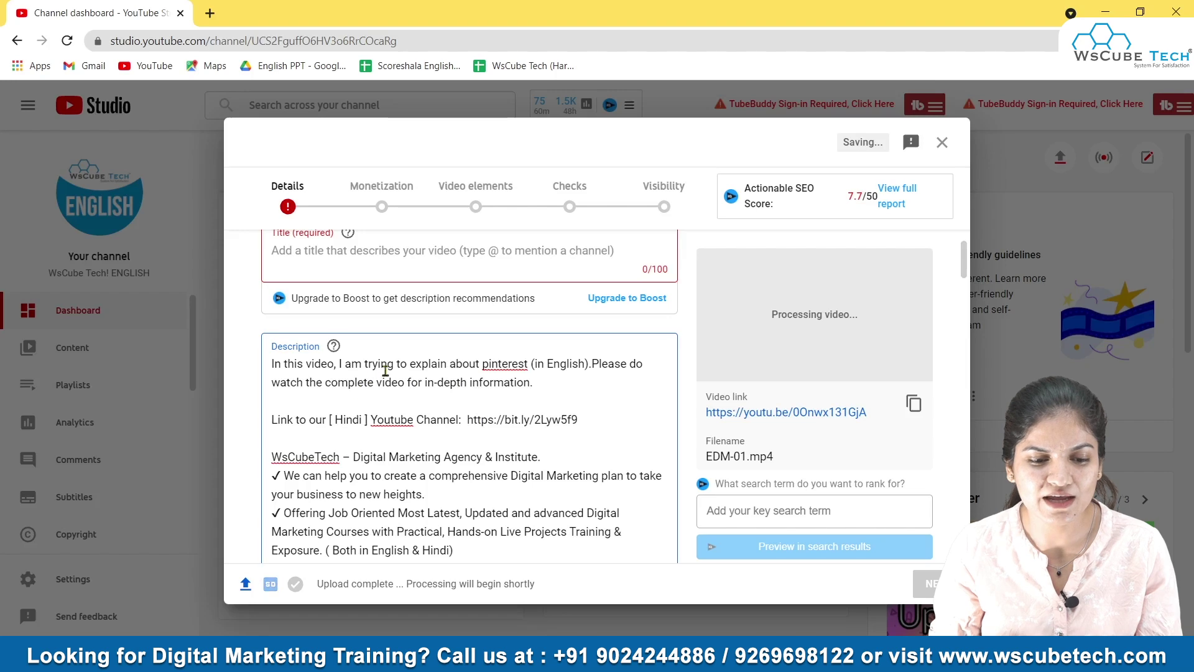
Step: Review the rest of the description and set the video title to "What is pinterest?"
scroll(498, 417, down, 1)
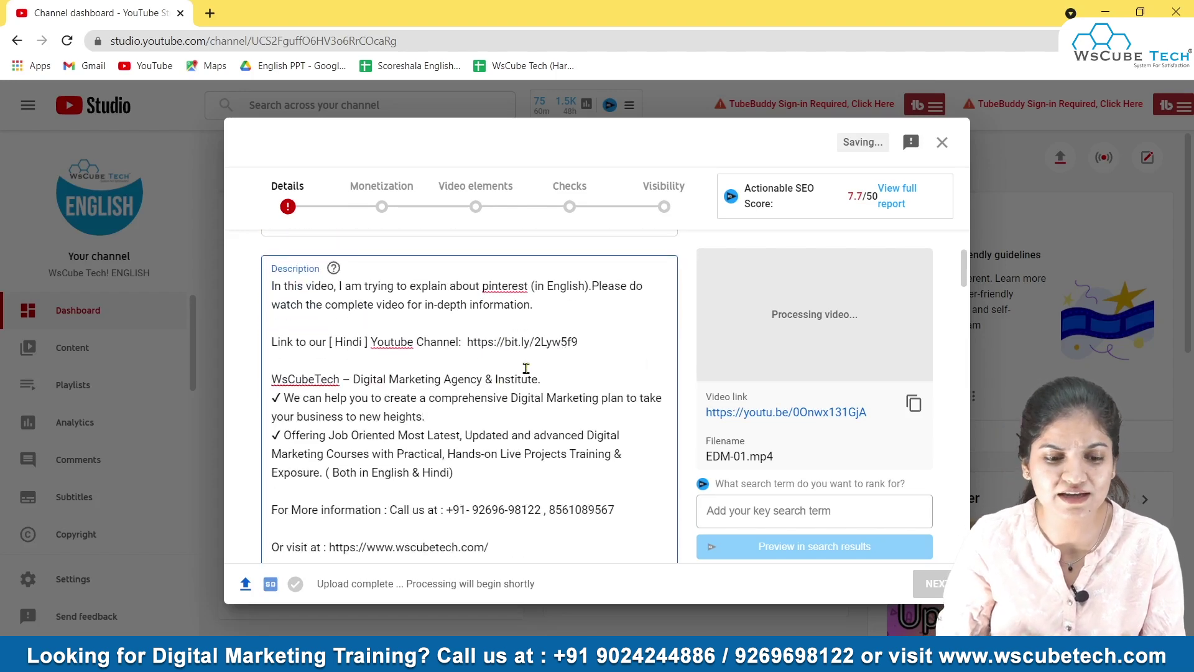
scroll(523, 369, down, 1)
scroll(434, 449, down, 3)
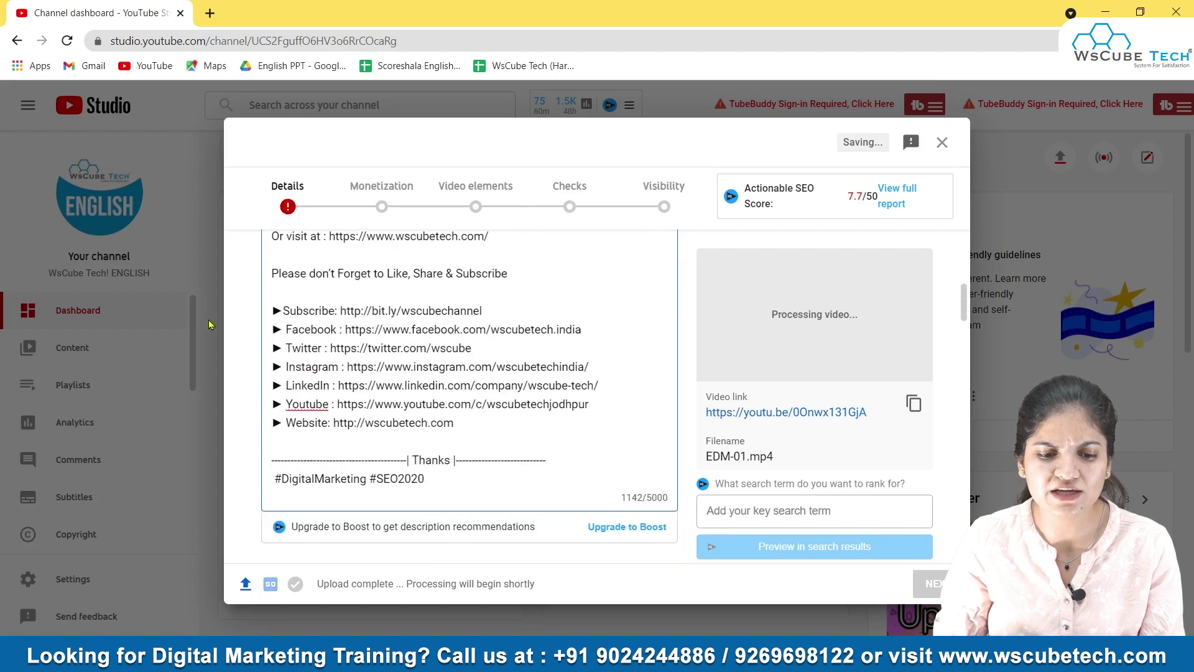
scroll(427, 392, up, 10)
click(344, 324)
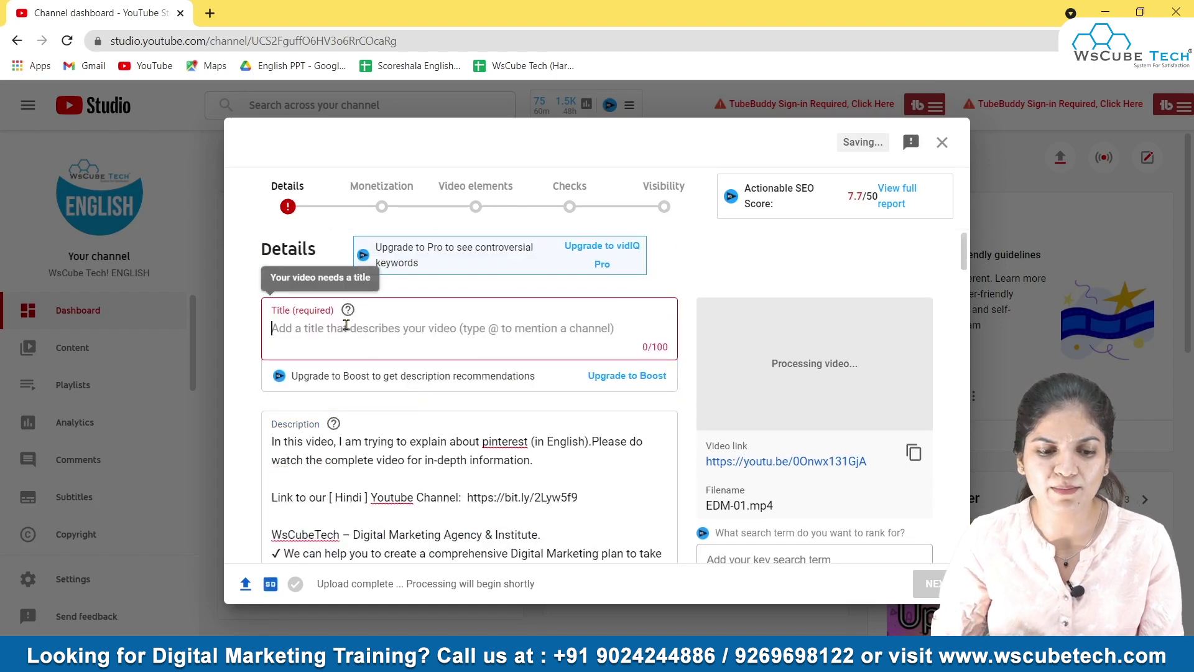
text(W)
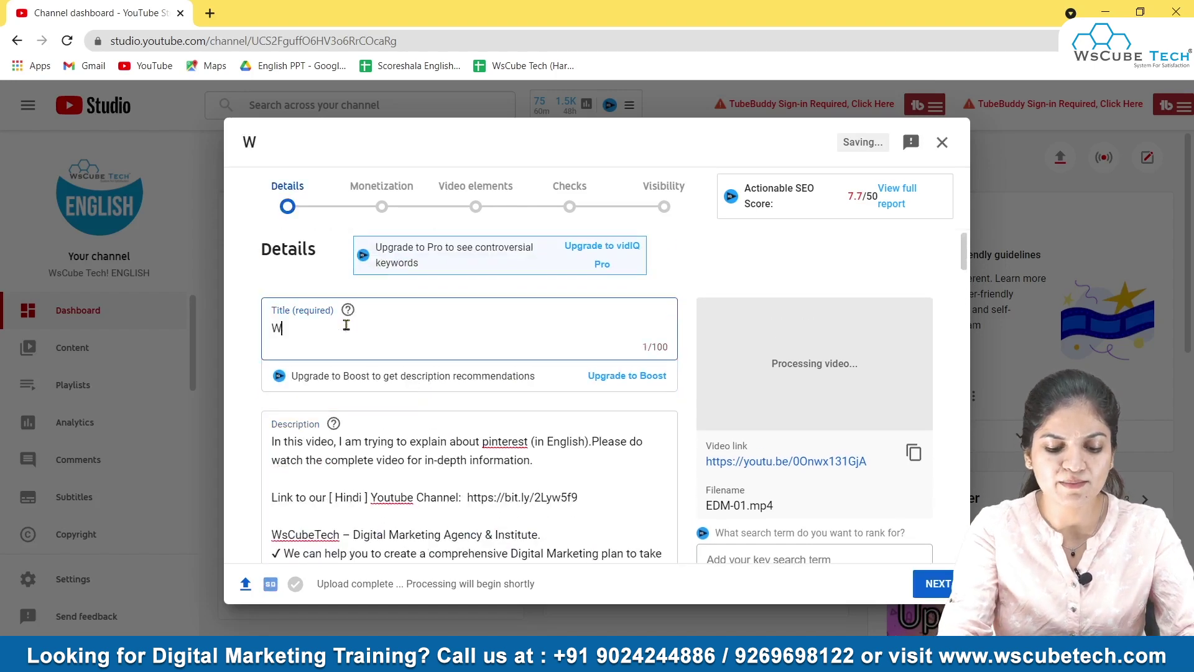
text(hat is)
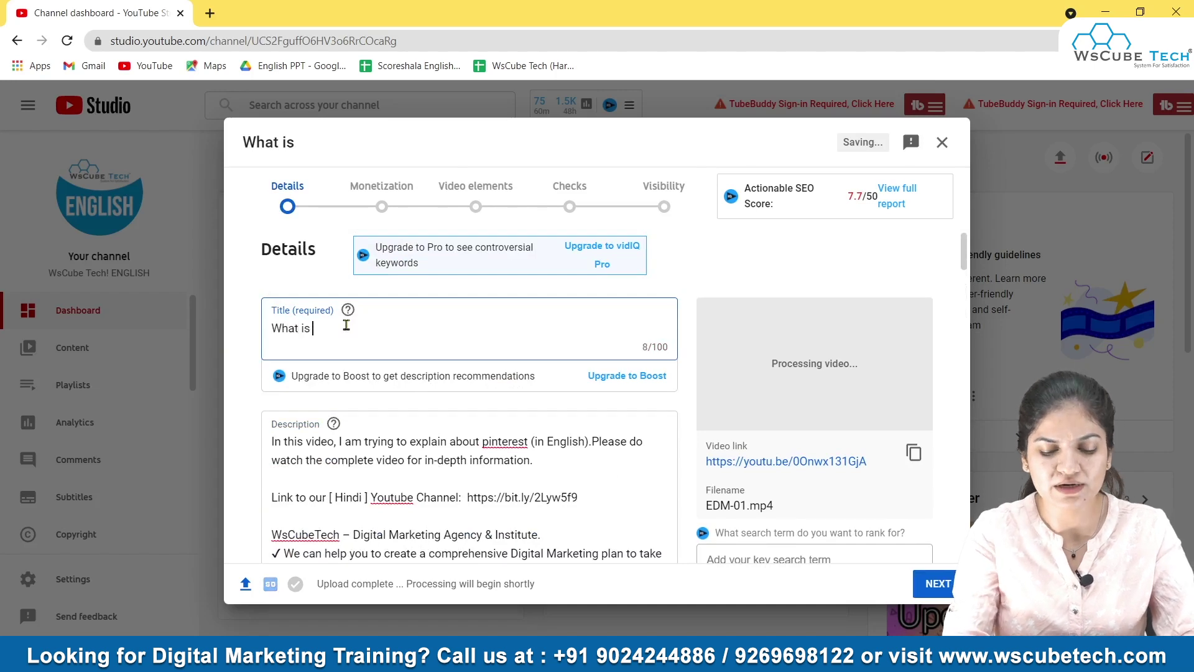
text( pintere)
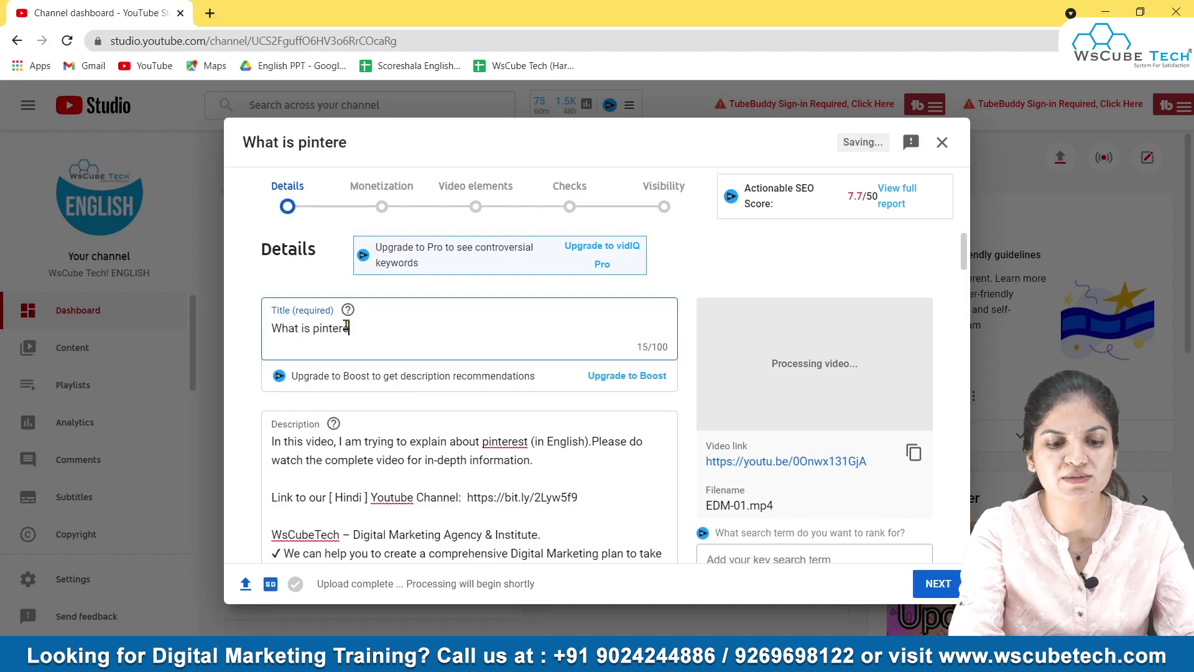
text(st?)
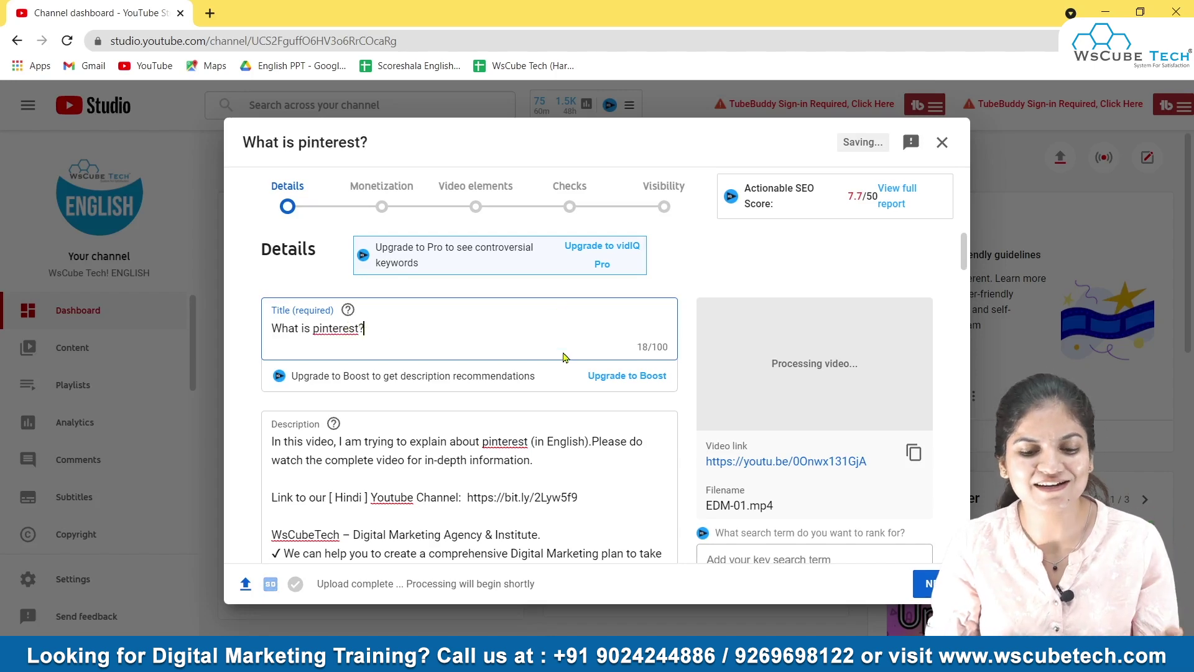
Step: Try the automatically generated frames one after another as the video's thumbnail and compare them in the preview
scroll(476, 469, down, 1)
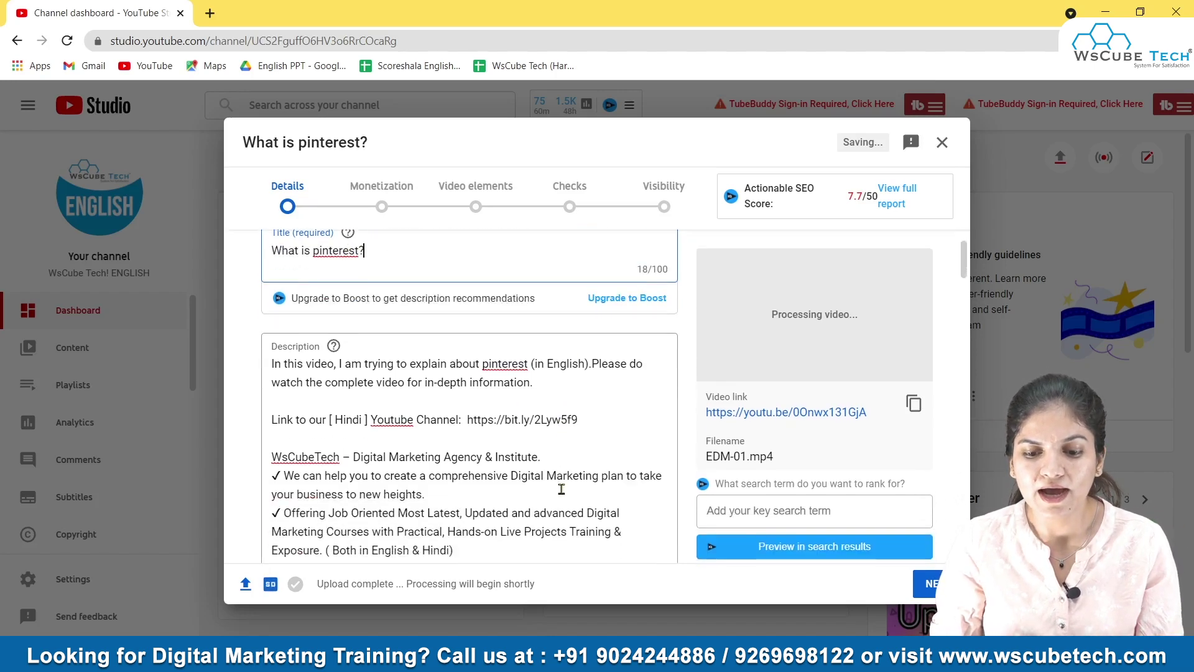
scroll(471, 331, up, 1)
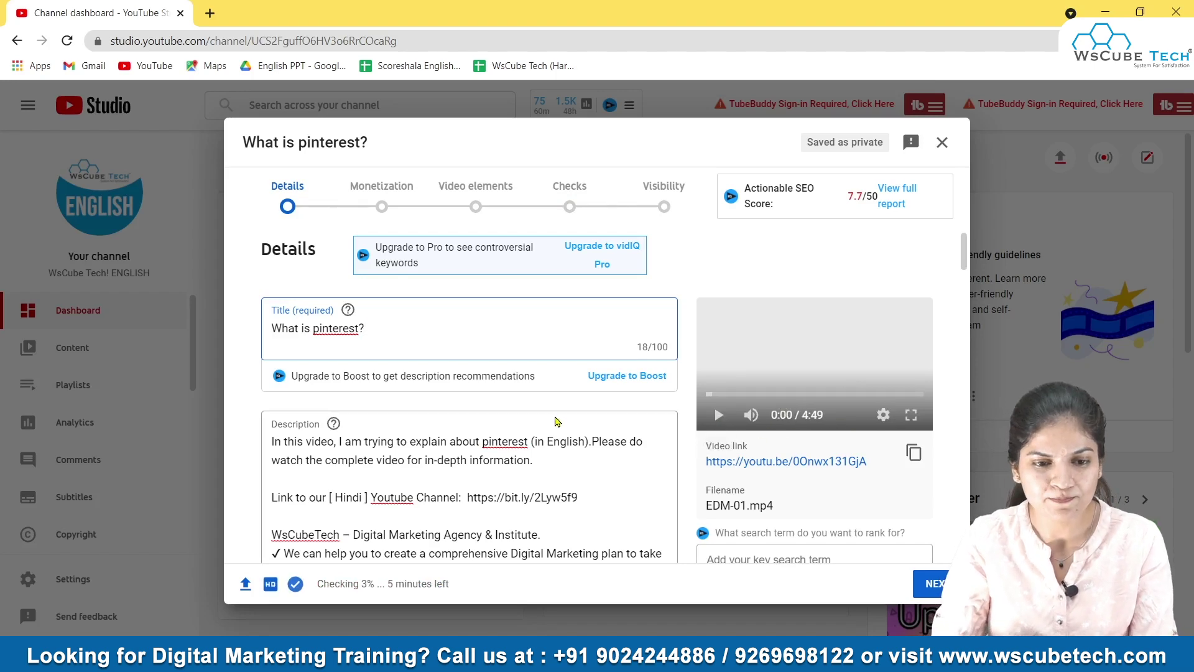
scroll(453, 366, down, 5)
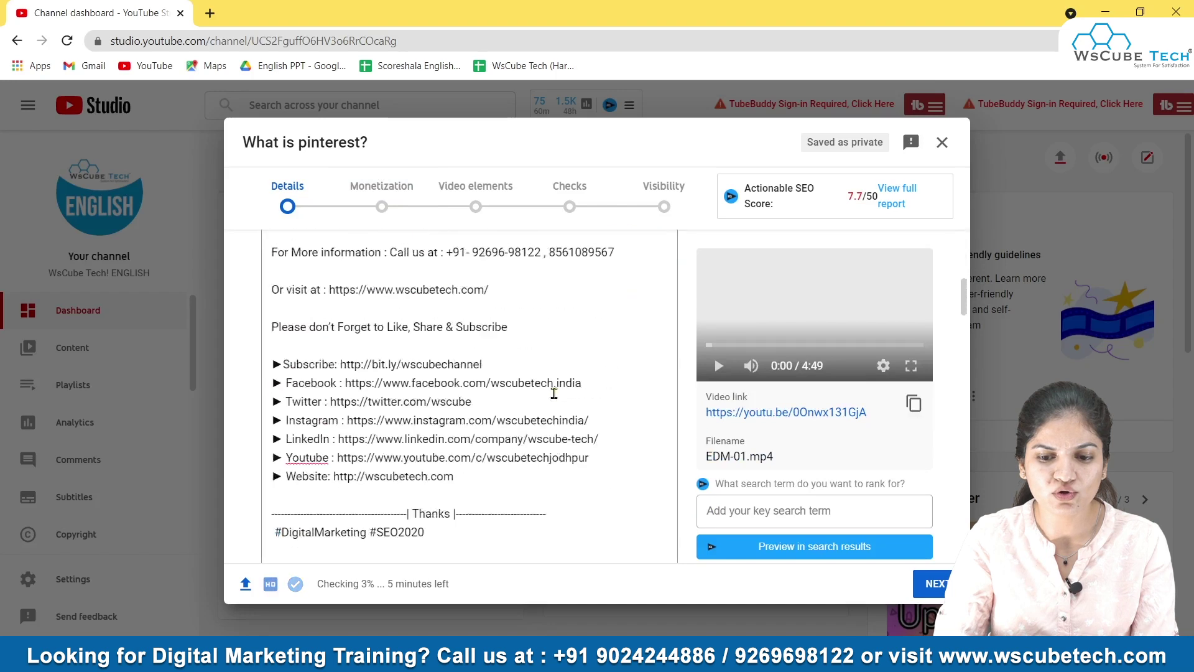
scroll(553, 390, down, 6)
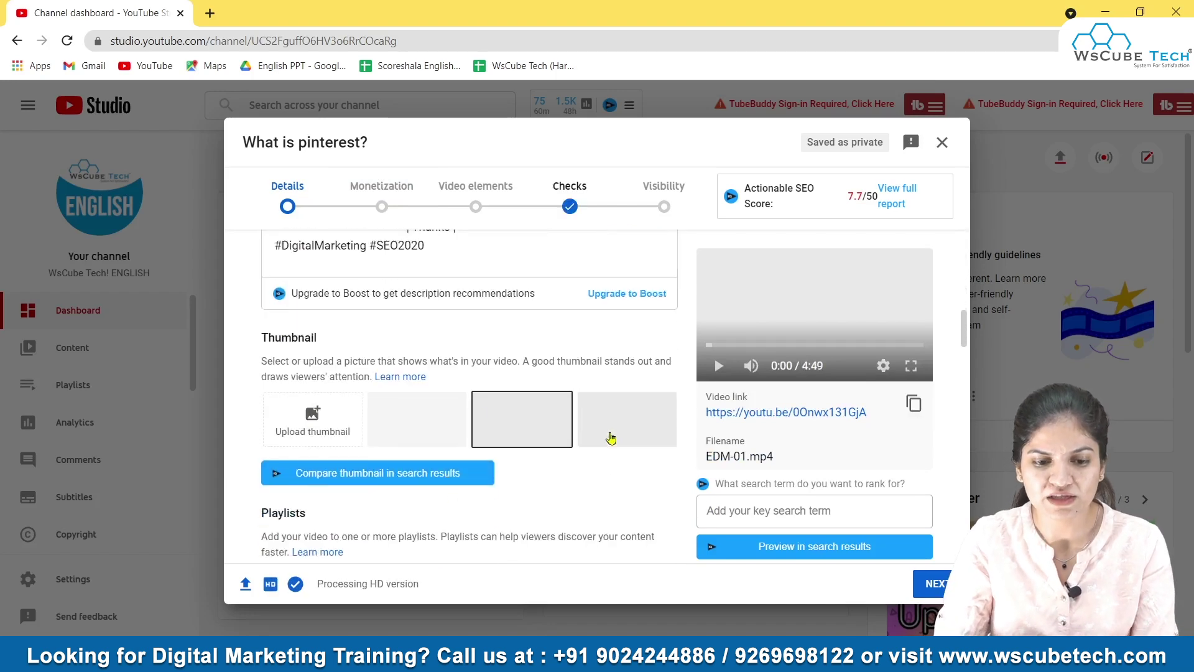
scroll(610, 438, up, 1)
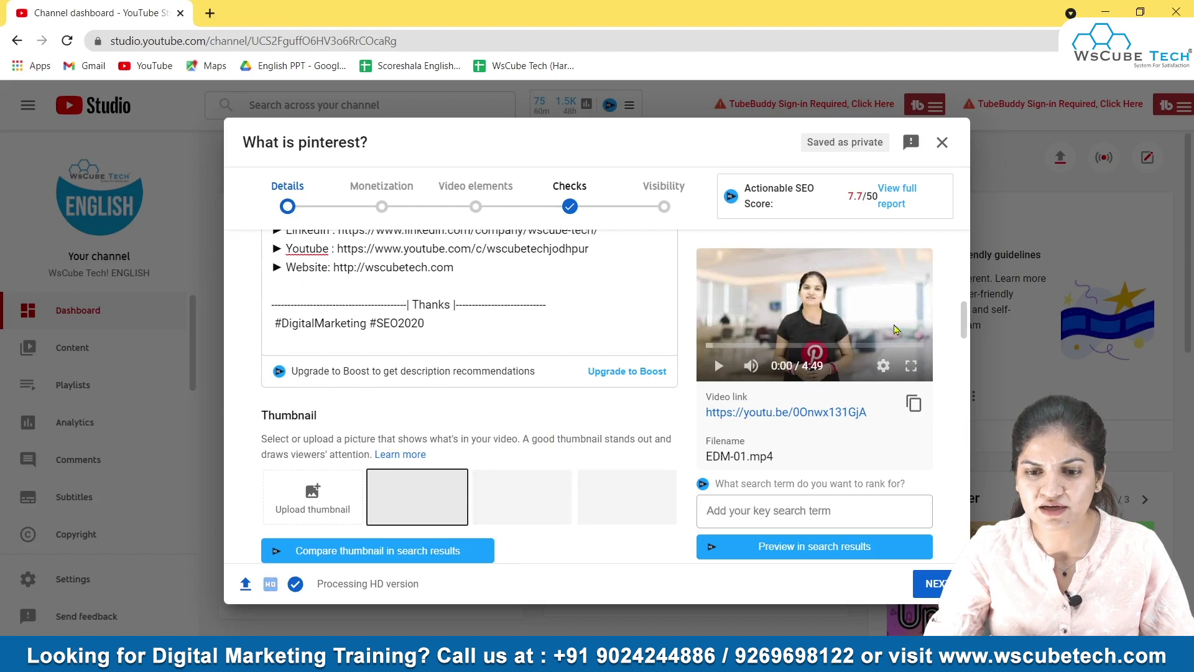
click(525, 495)
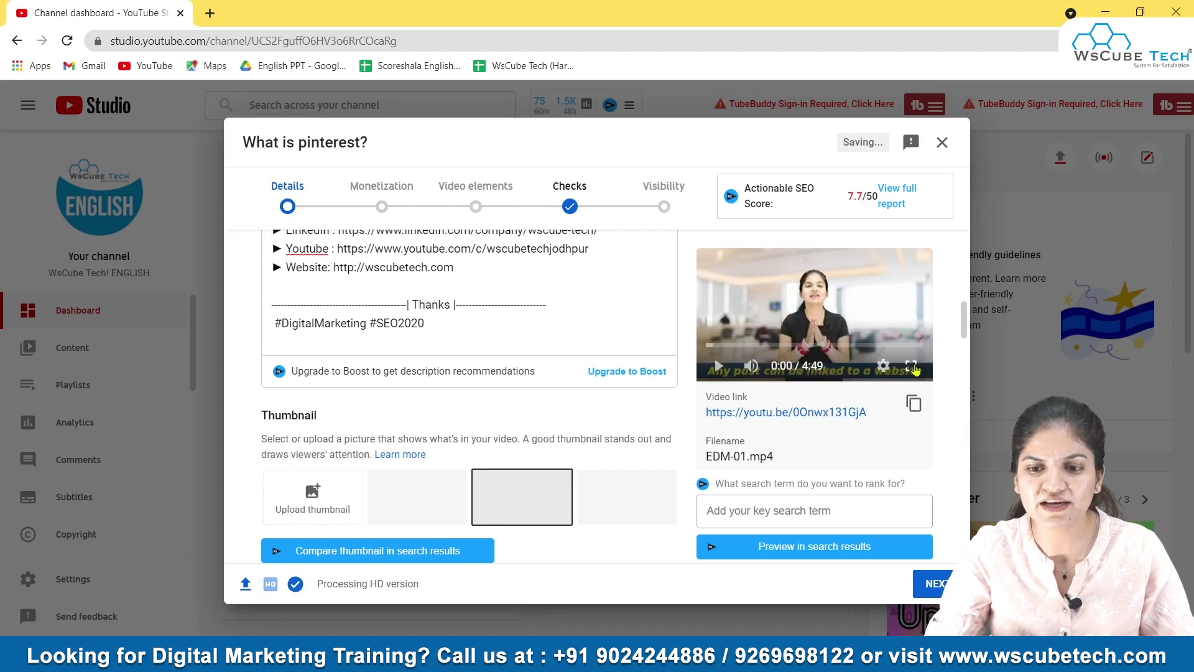
click(604, 496)
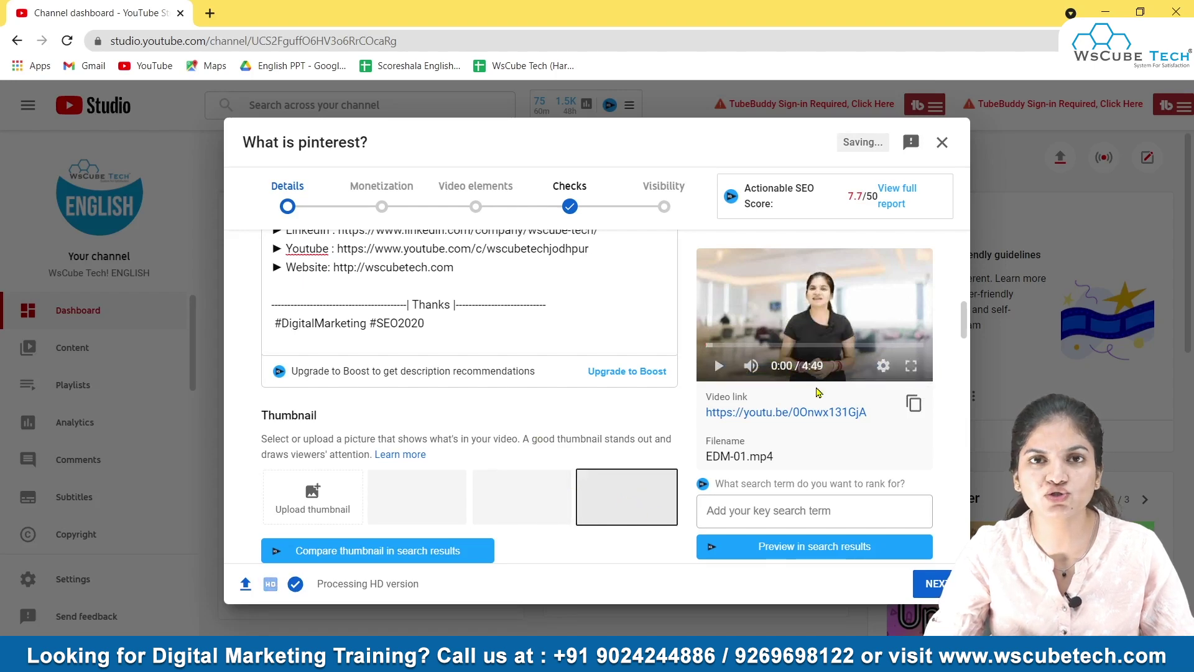
click(391, 516)
click(515, 512)
click(653, 513)
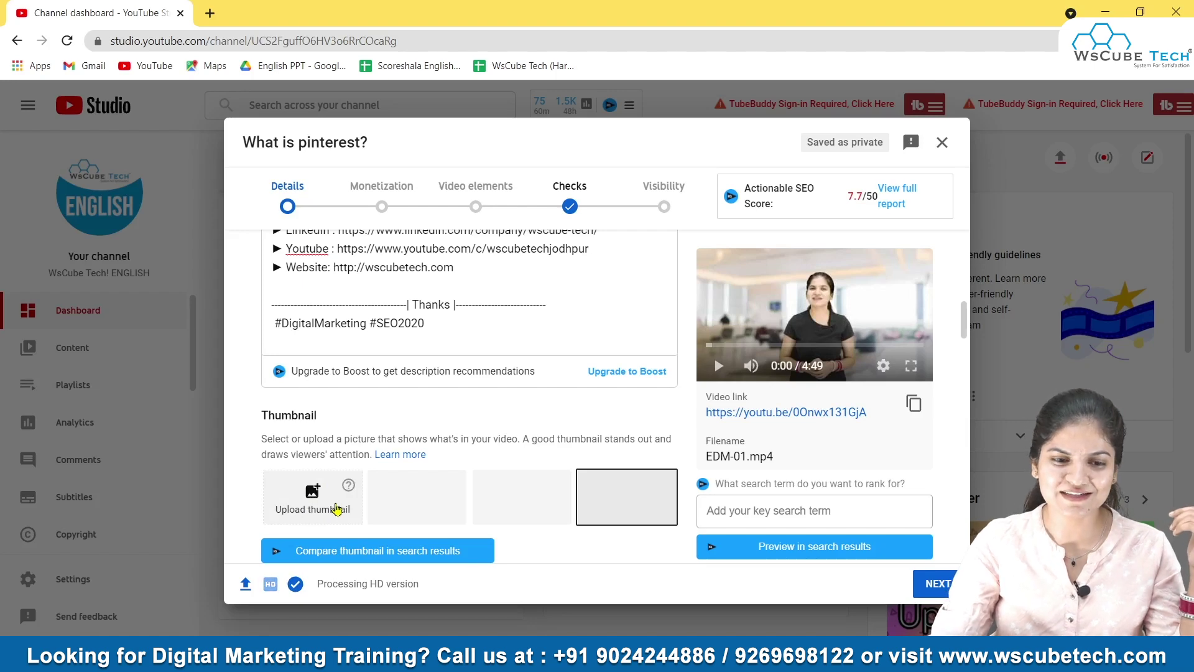
scroll(314, 472, down, 1)
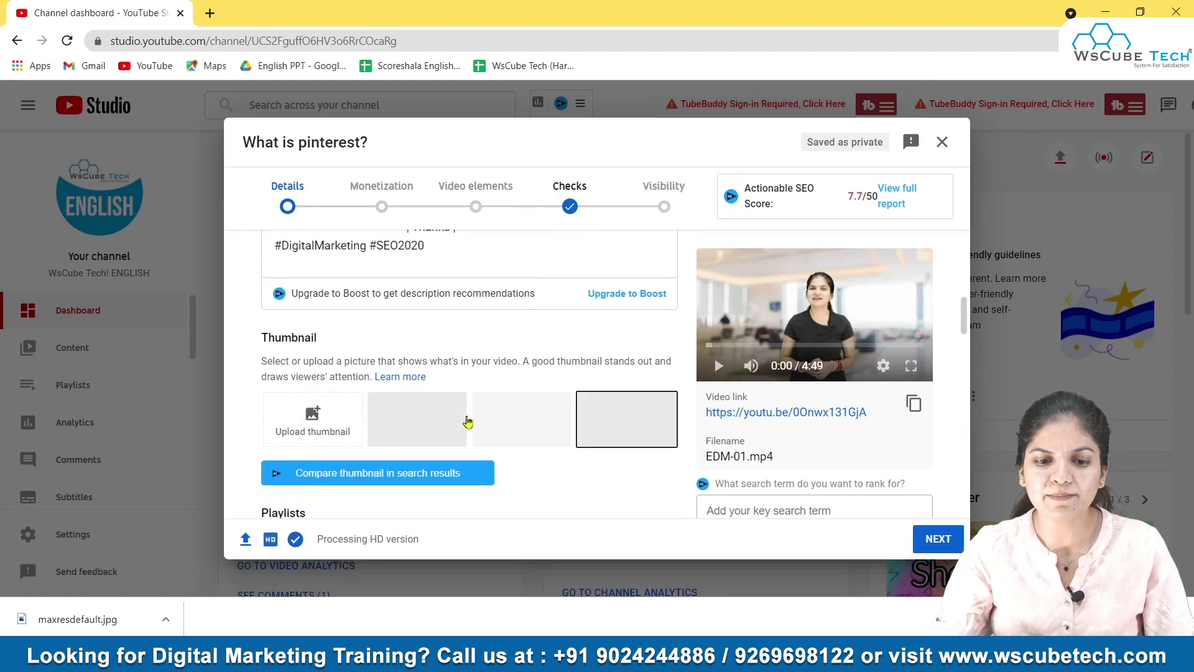
click(487, 425)
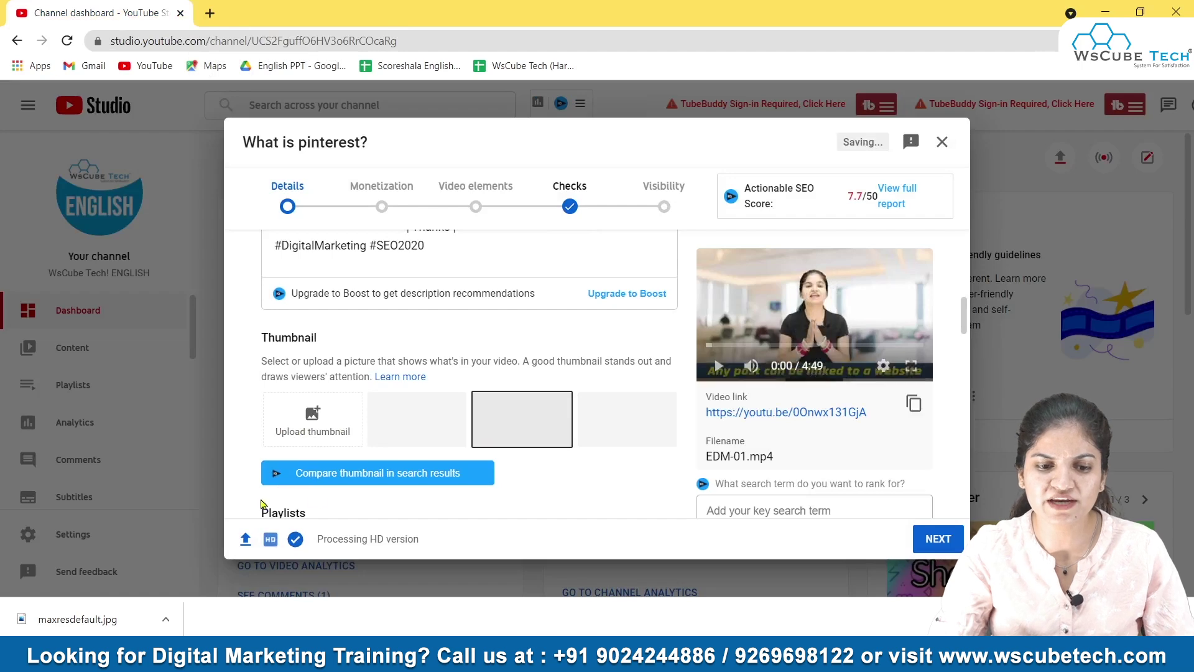
Step: Upload the "What is Pinterest & its Importance?" image from the Desktop as the custom thumbnail and review the details
click(312, 417)
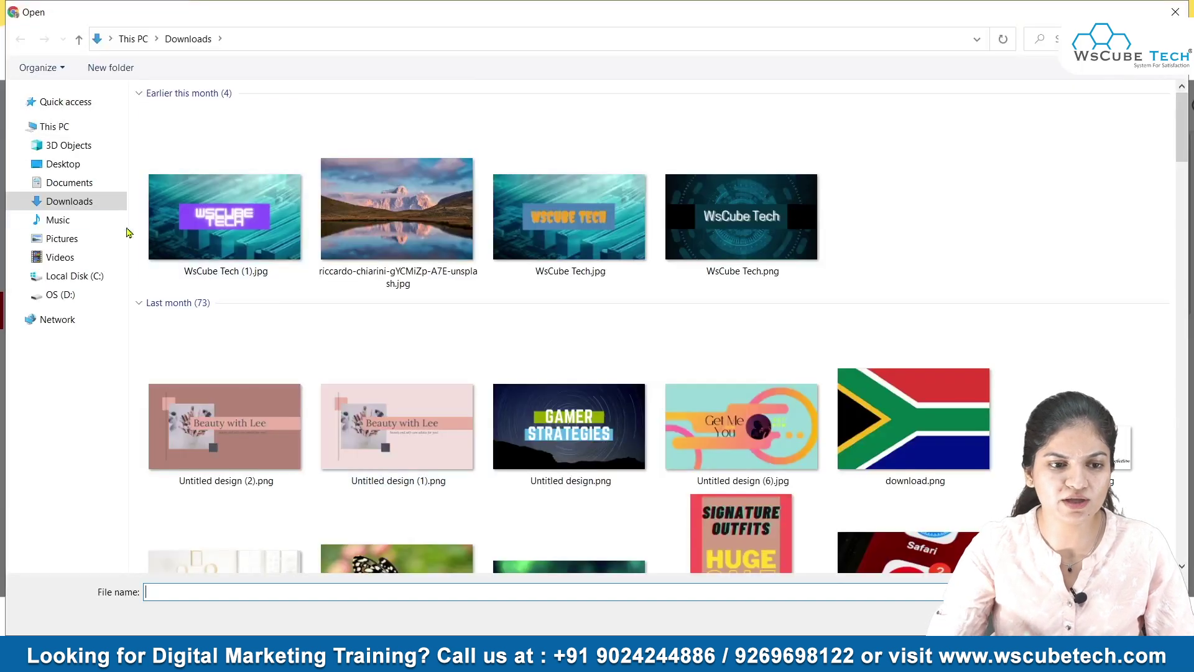
click(89, 166)
click(523, 204)
key(Return)
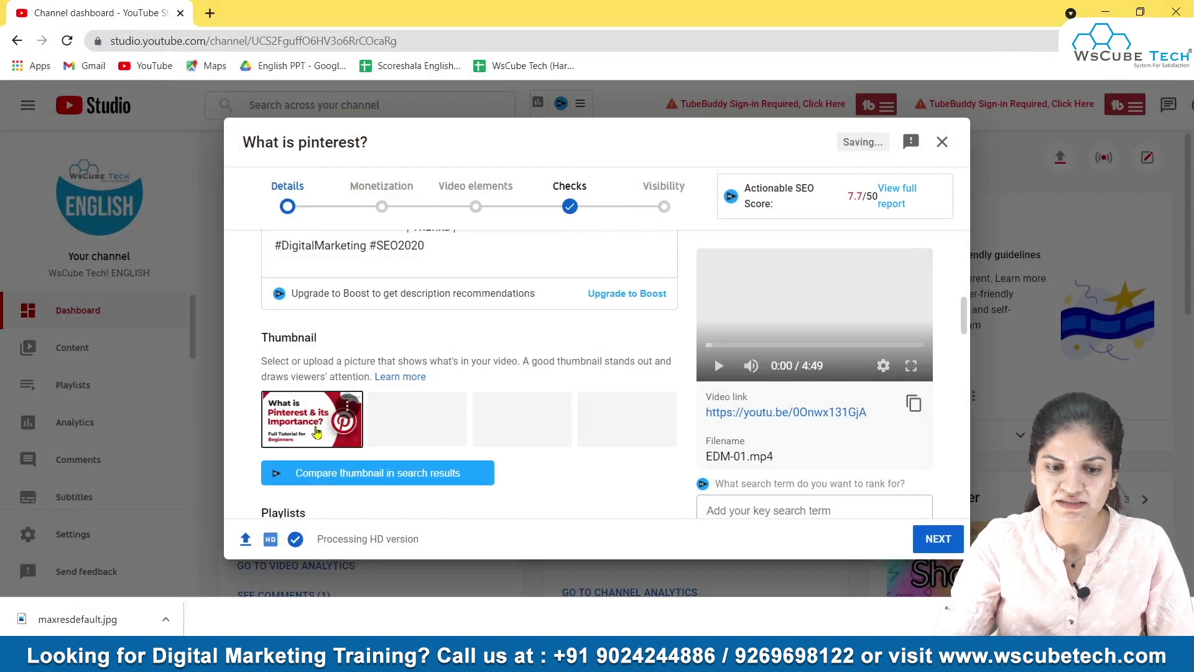
scroll(464, 427, down, 1)
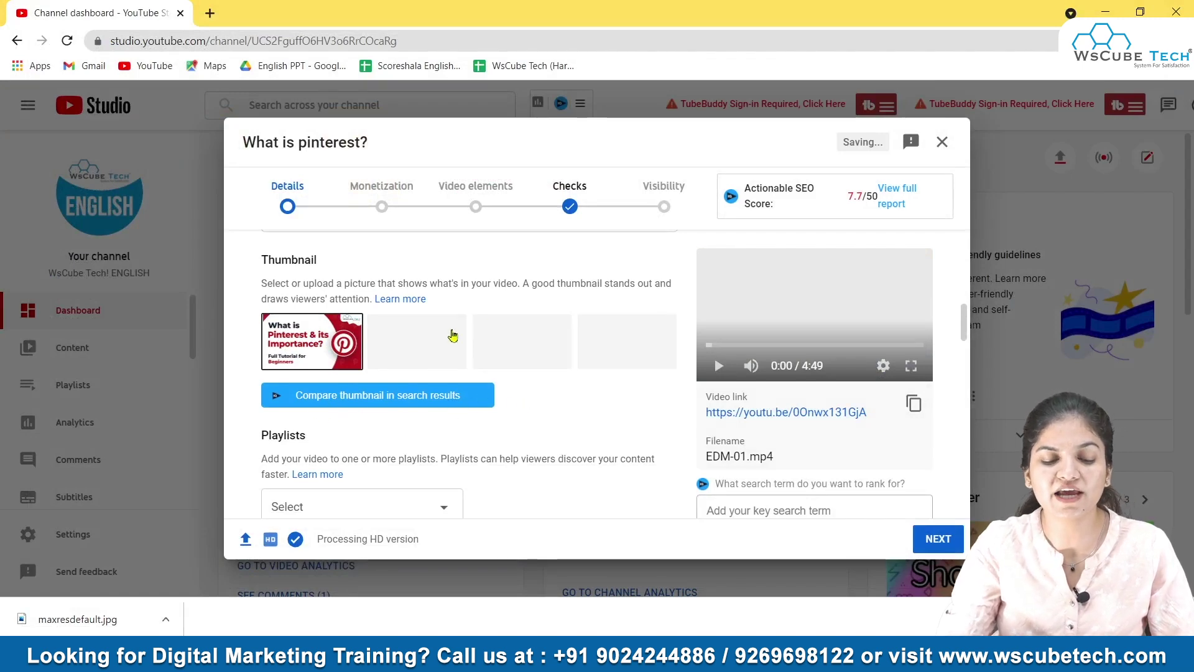
scroll(454, 338, up, 6)
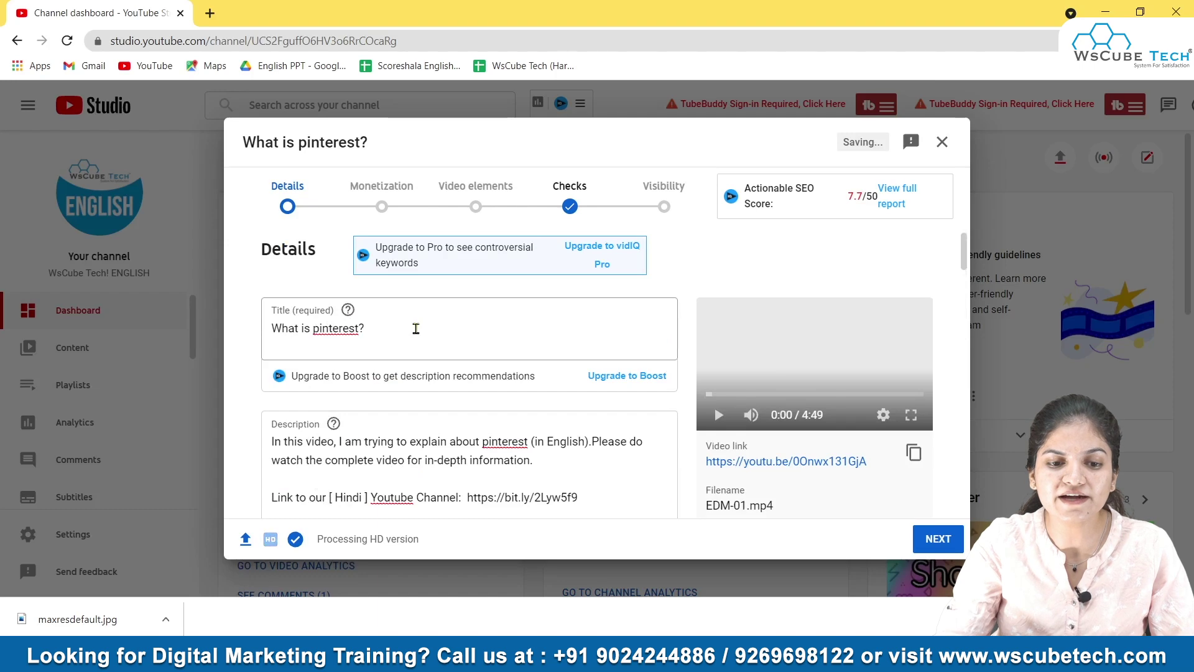
Step: Add the video to the playlist "Pinterest Complete Course for Beginner to Pro [Latest Version]"
triple_click(302, 338)
click(395, 327)
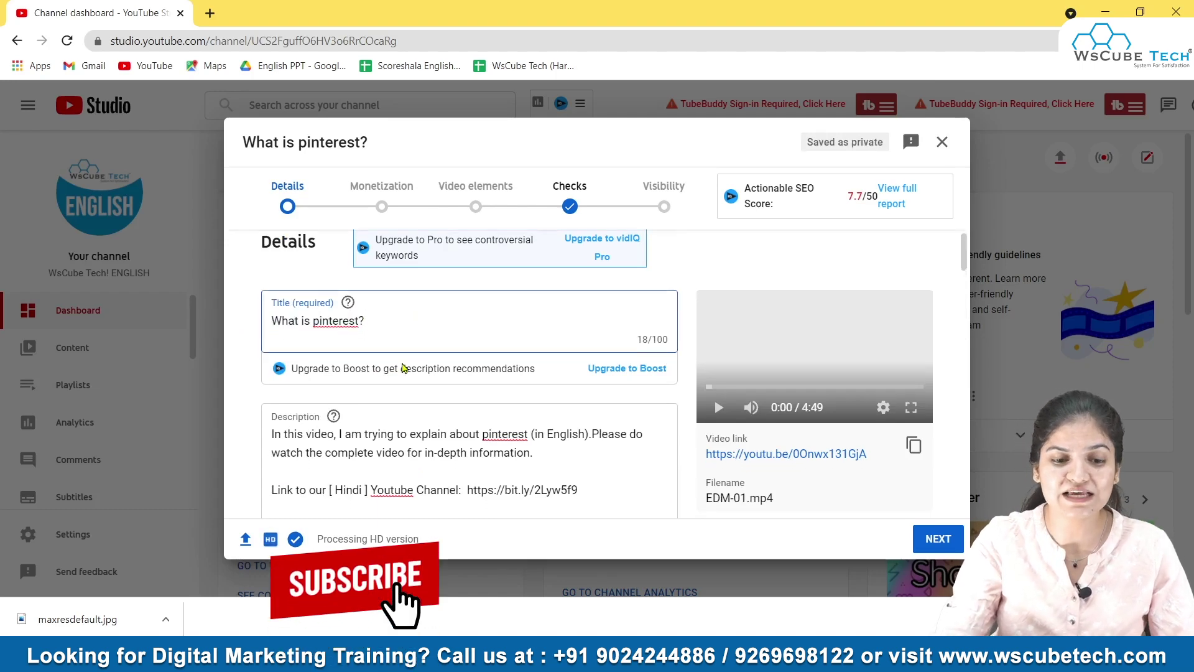
scroll(402, 359, down, 4)
scroll(404, 361, down, 5)
scroll(405, 470, down, 2)
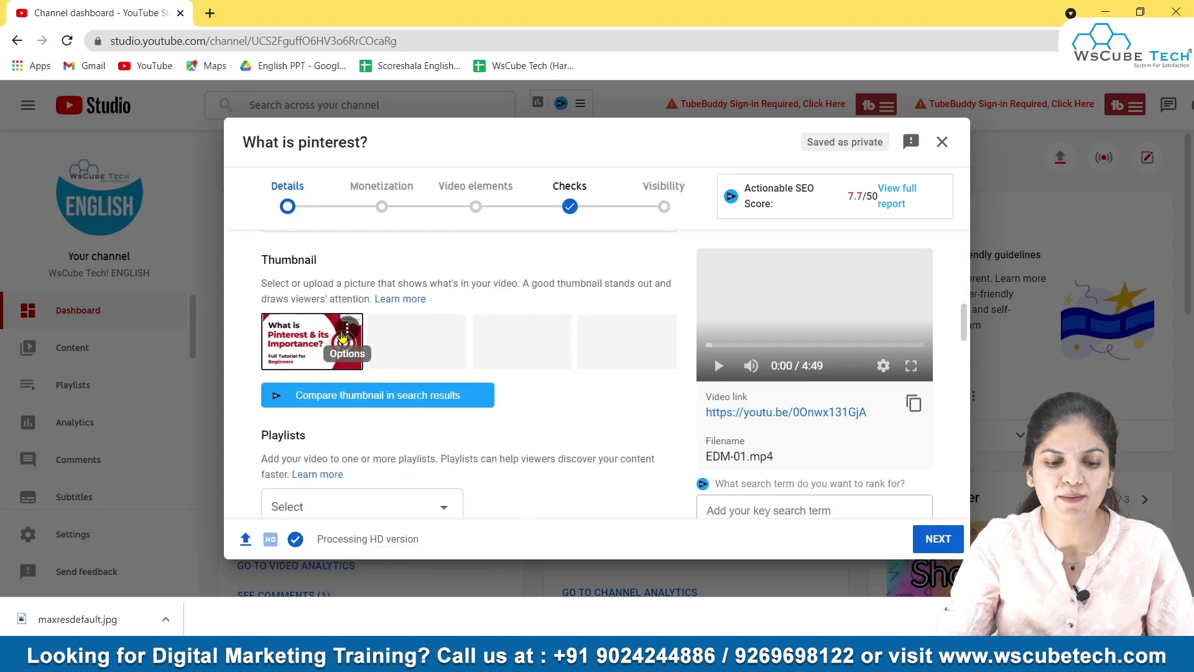
scroll(342, 336, down, 4)
scroll(457, 367, up, 3)
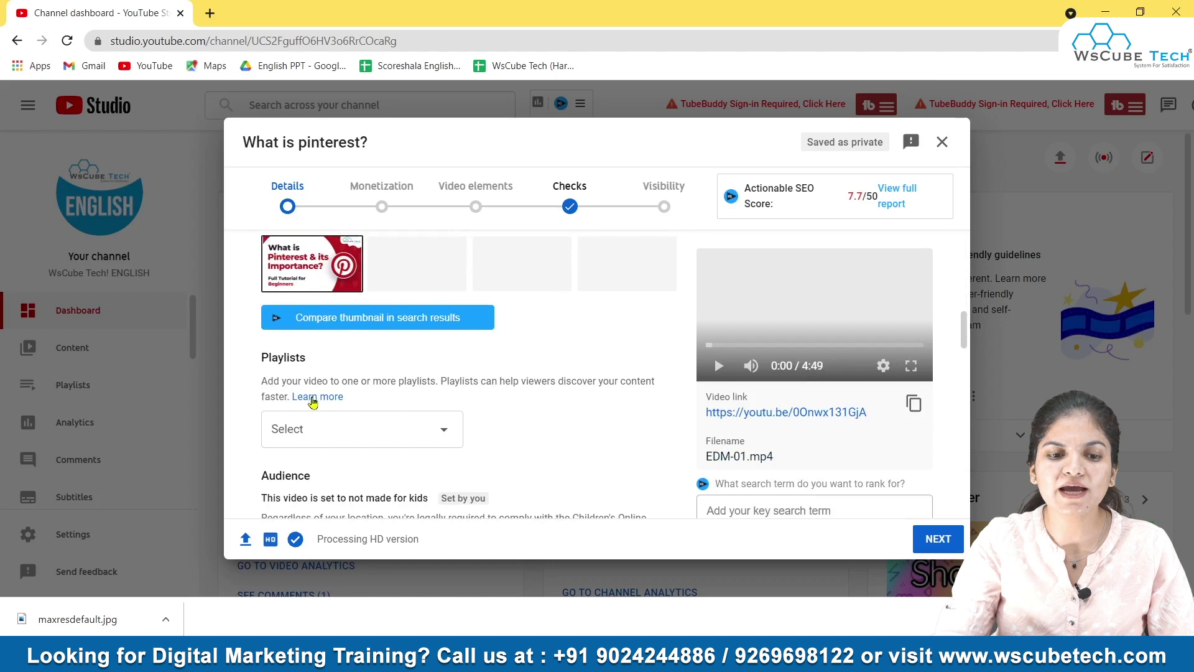
click(418, 443)
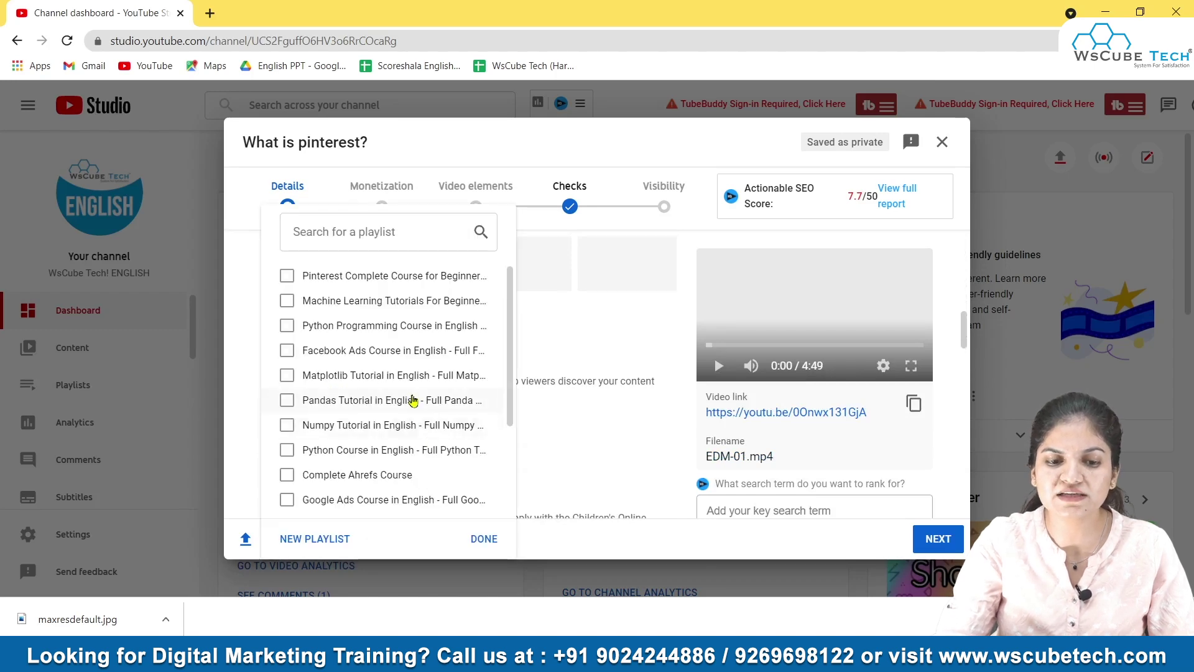
click(612, 428)
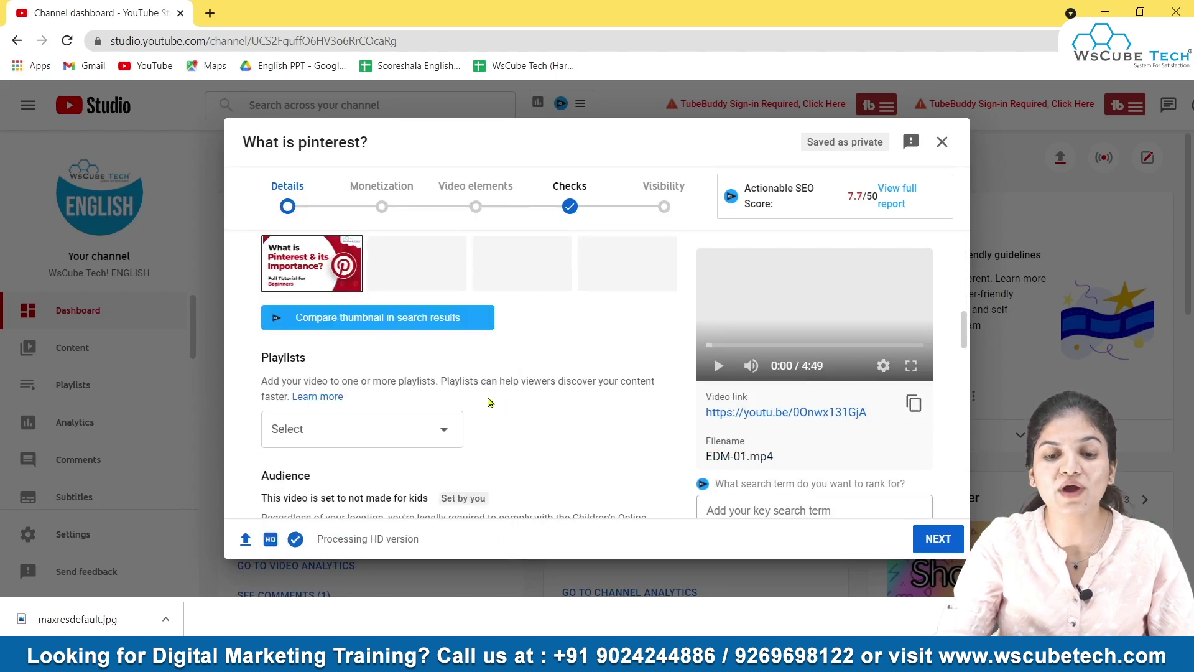
click(443, 427)
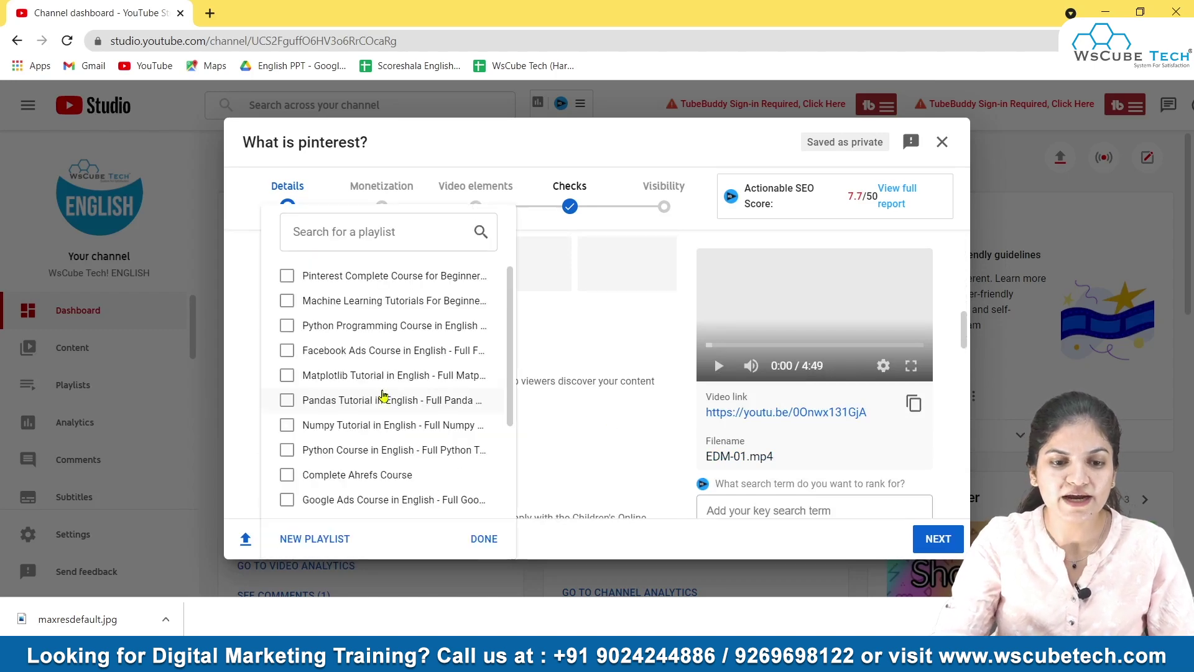
click(362, 277)
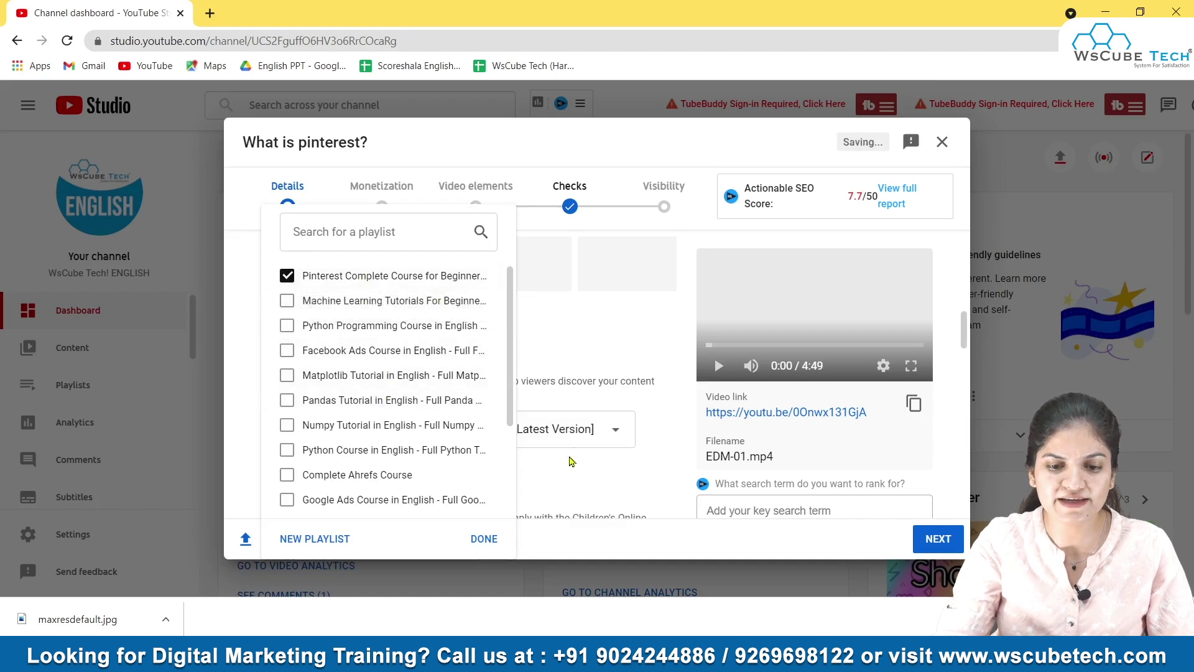
click(485, 539)
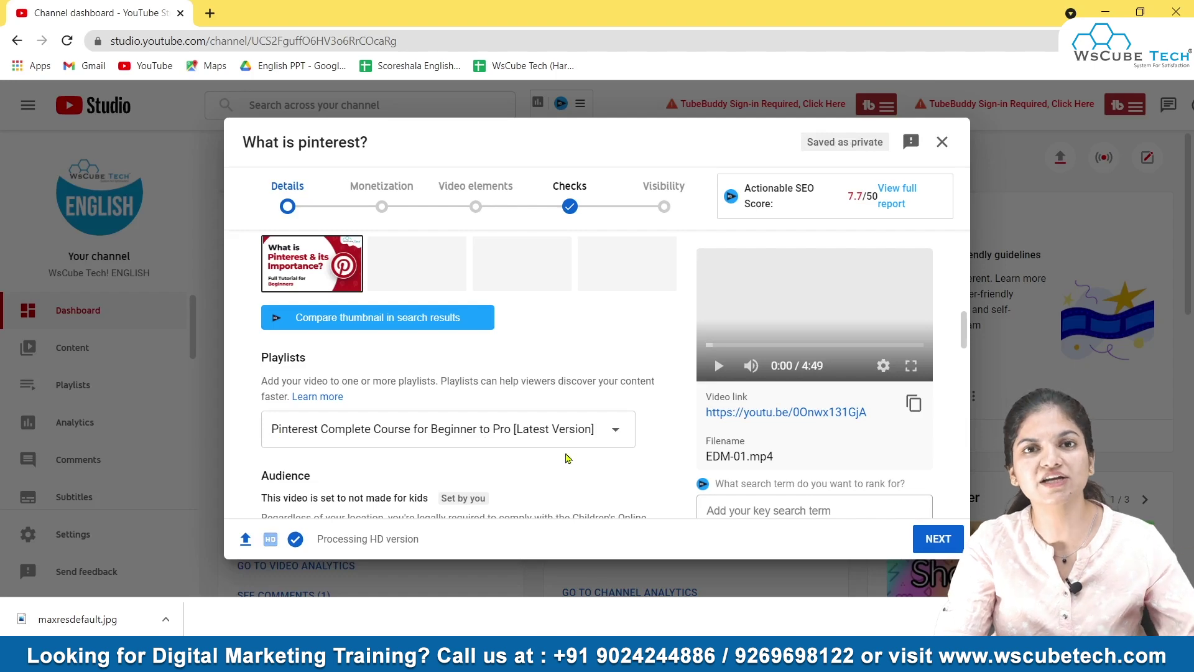
Step: Review the audience section, including the made-for-kids choice and the age restriction option
scroll(566, 457, down, 3)
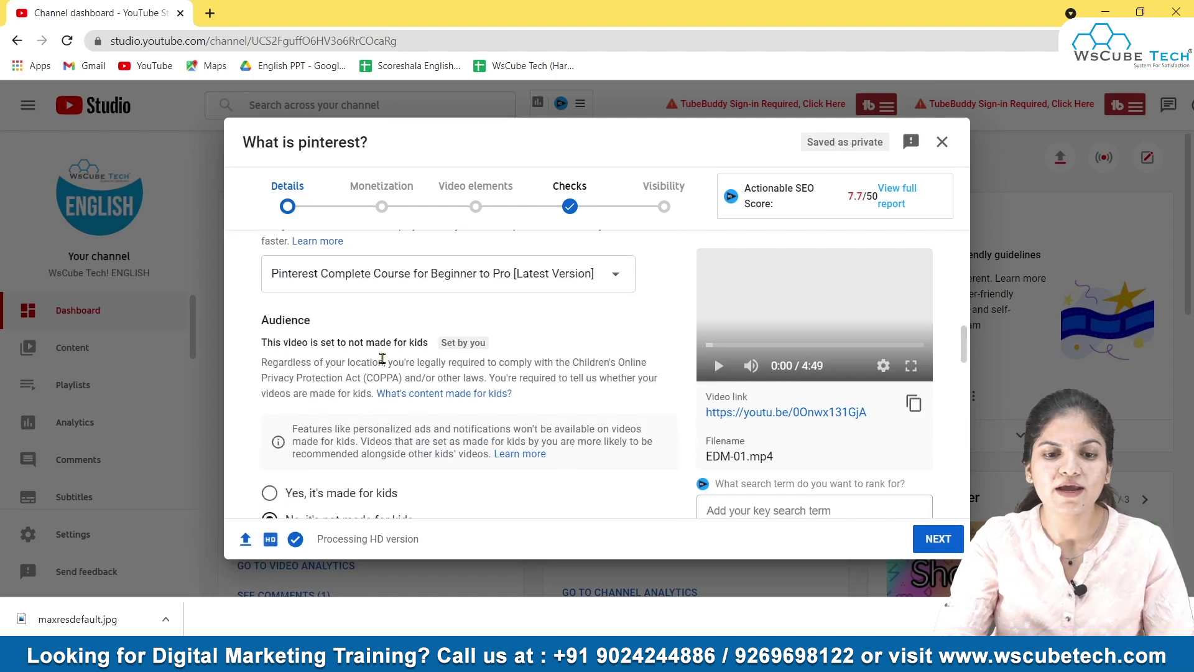
scroll(328, 410, down, 1)
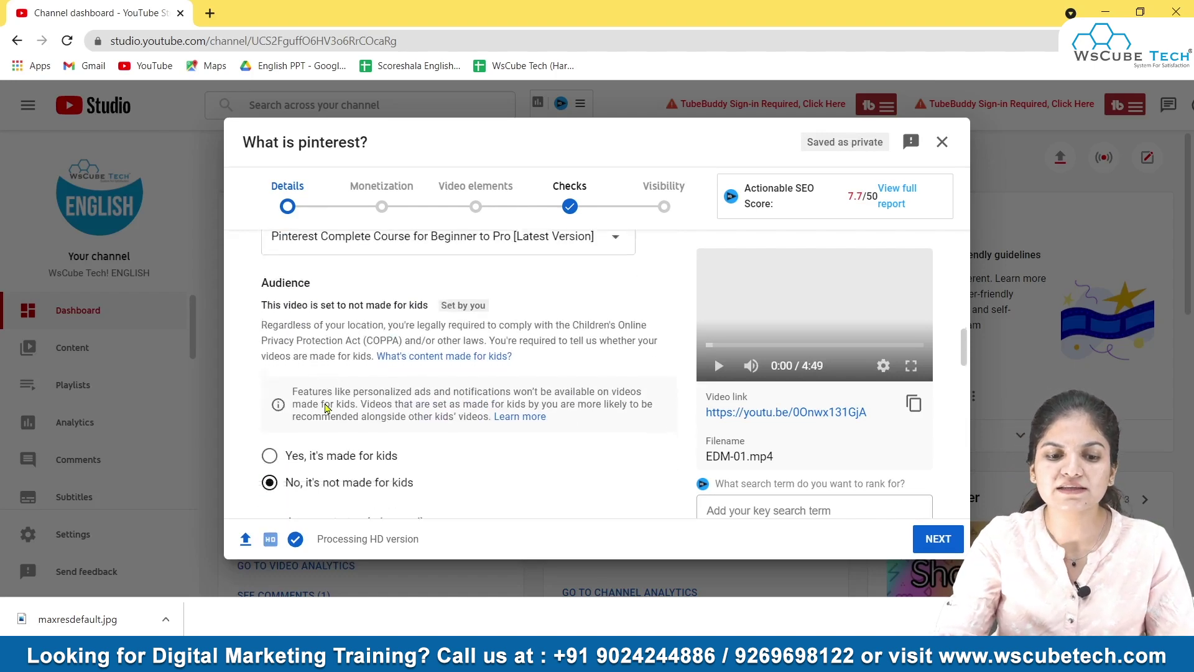
scroll(353, 417, up, 1)
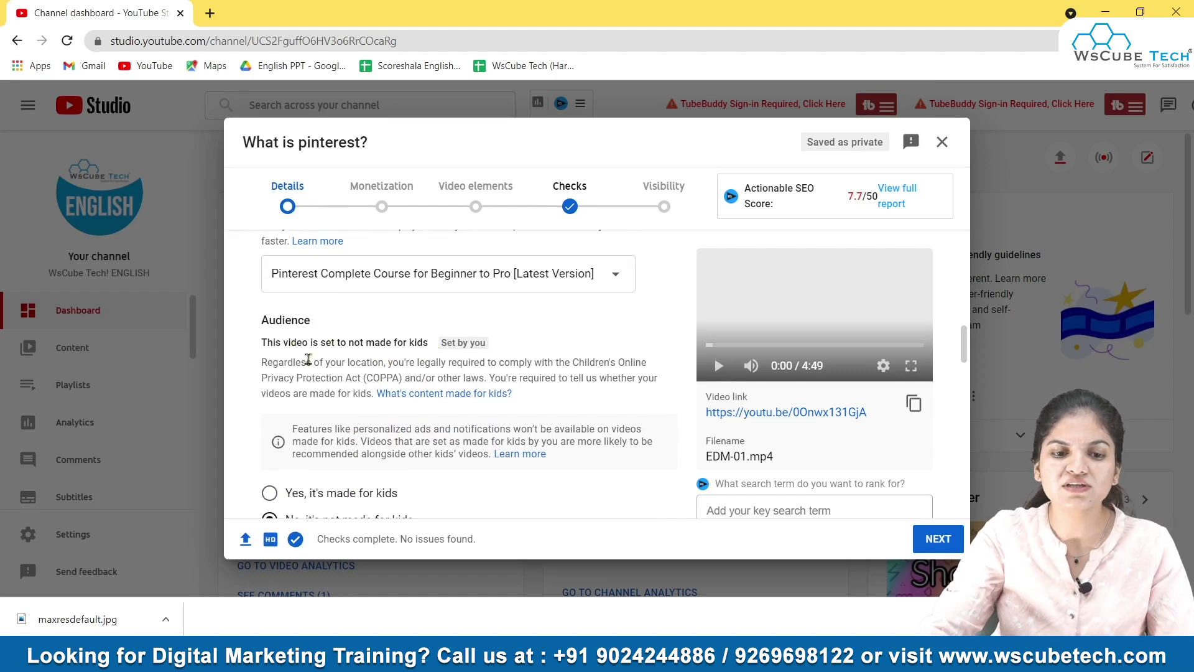
scroll(423, 357, down, 1)
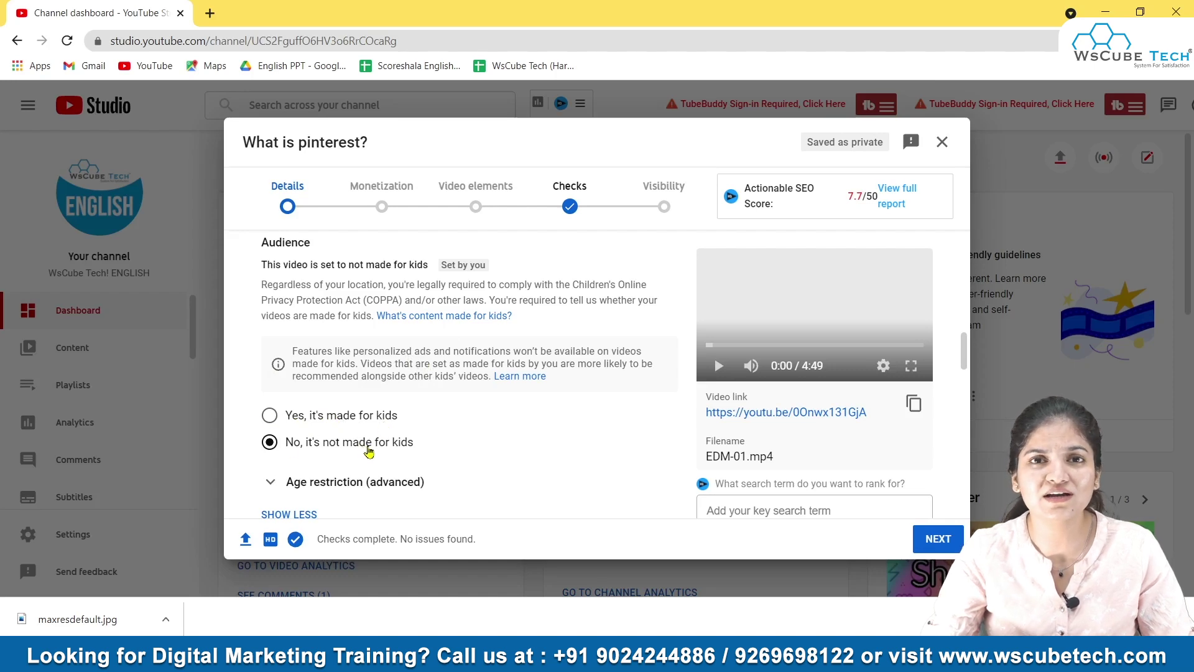
scroll(369, 452, down, 1)
scroll(370, 449, up, 2)
scroll(304, 434, down, 2)
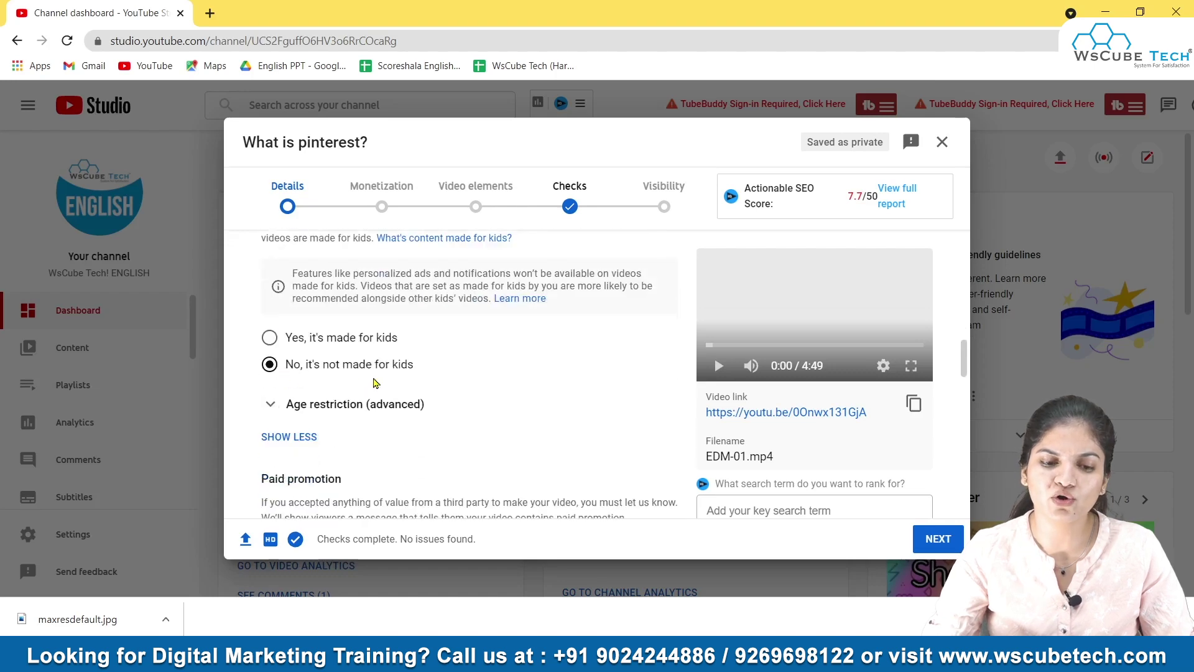
Step: Try declaring that the video contains paid promotion, and clear the declaration again
scroll(373, 404, down, 2)
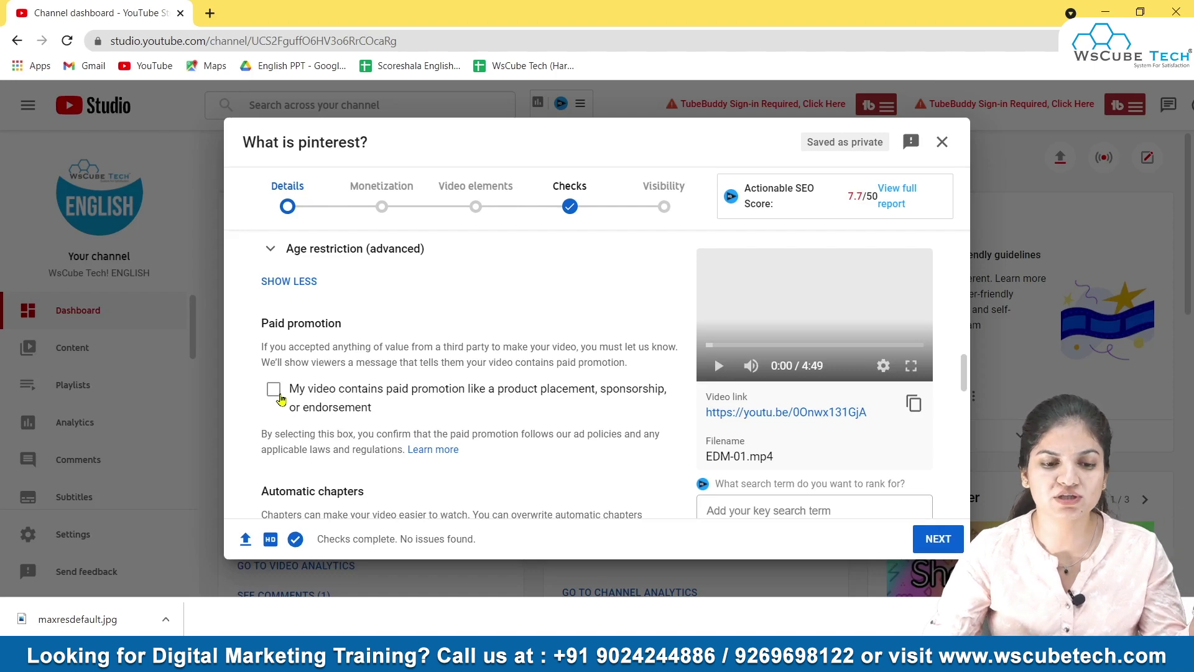
click(275, 390)
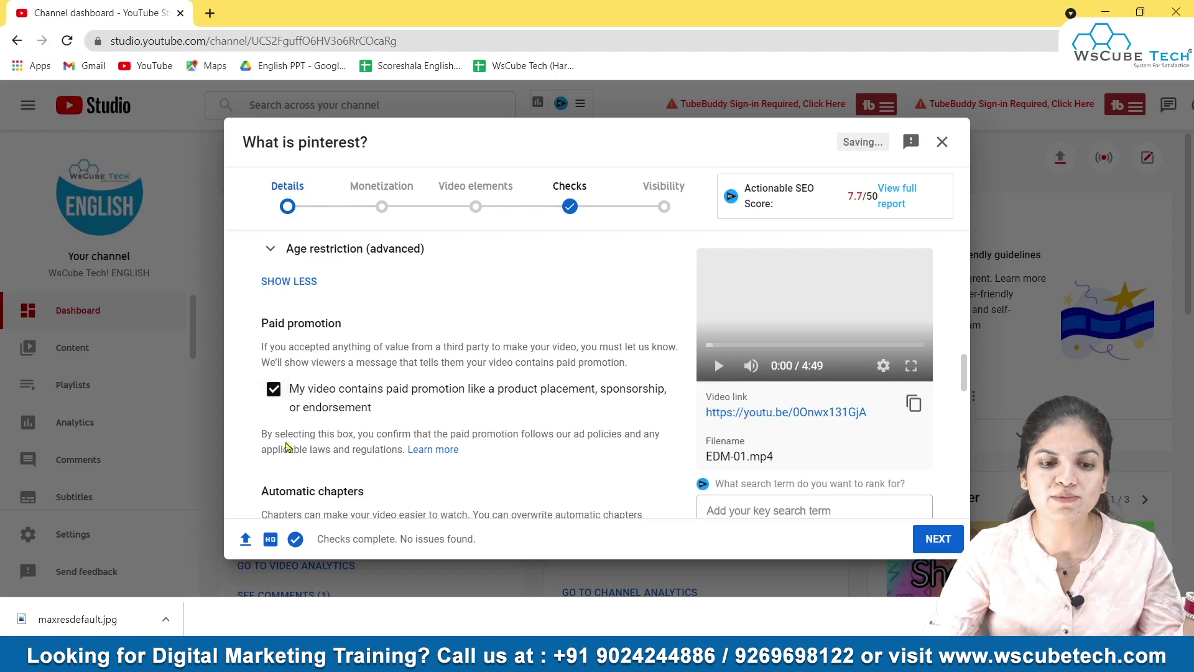
click(275, 392)
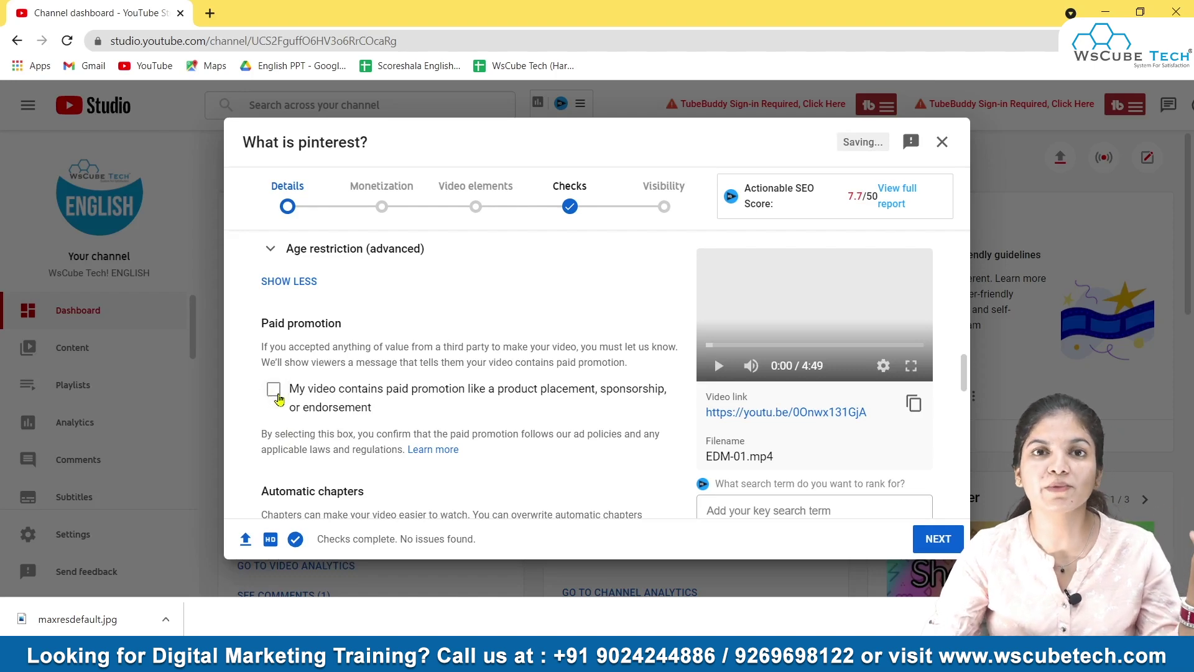
Step: Add the tags "pinterest app" and "Pinterest marketing" to the video's existing tags
scroll(278, 398, down, 2)
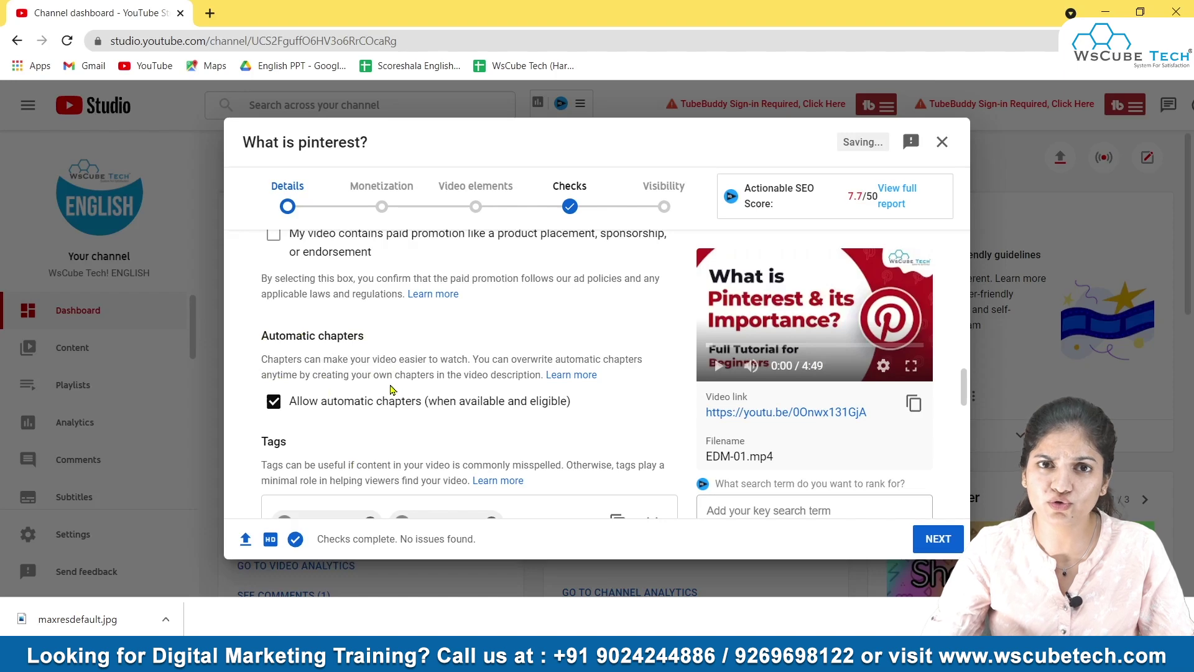
scroll(385, 392, down, 1)
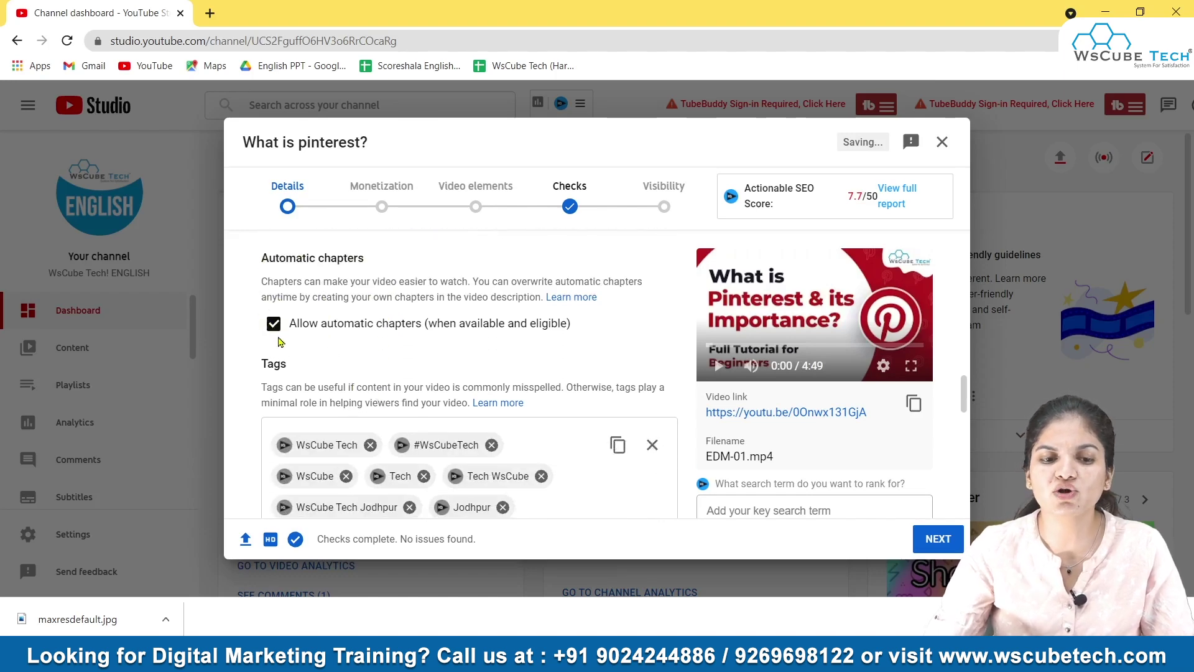
scroll(280, 339, down, 2)
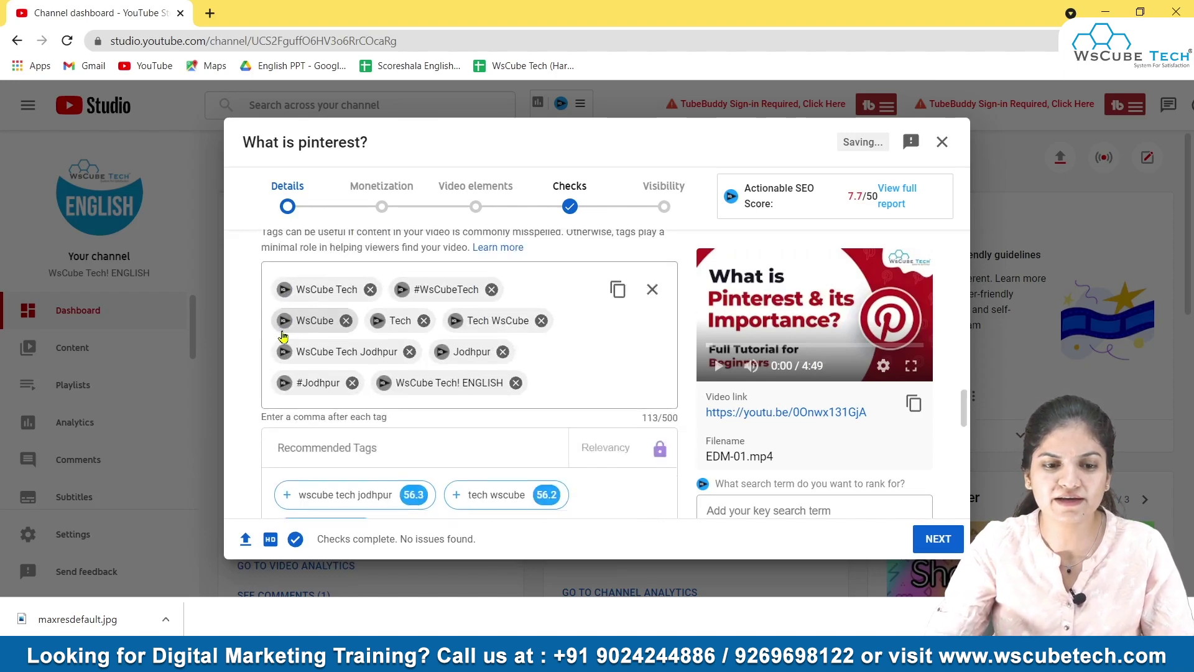
scroll(404, 348, up, 1)
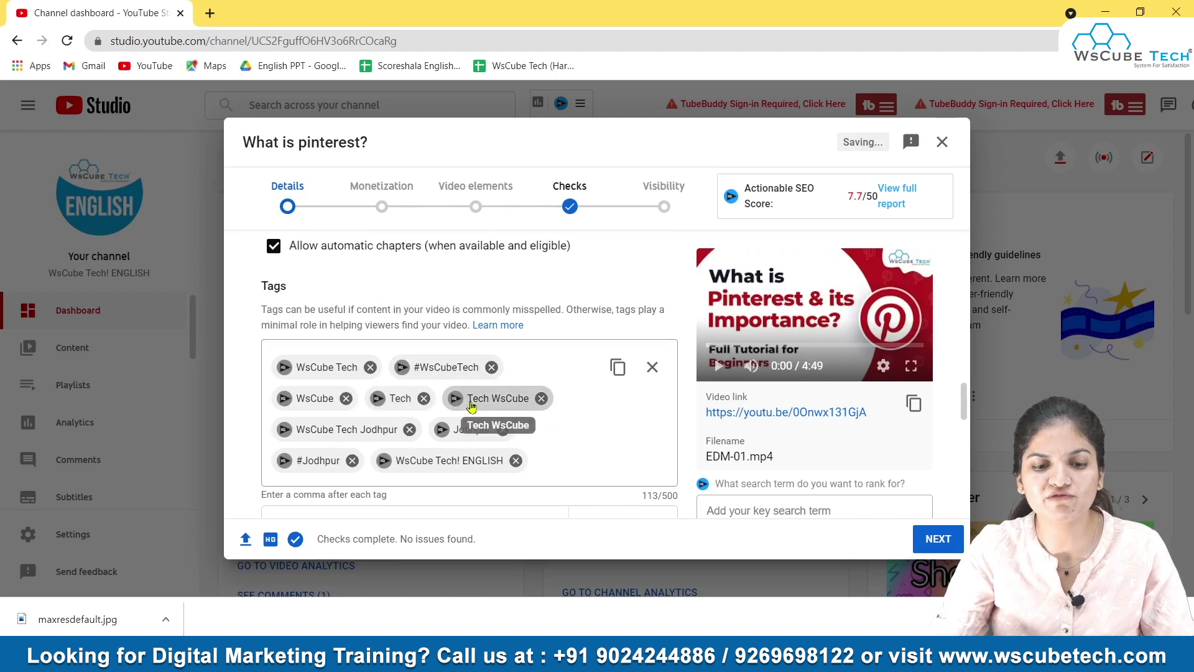
click(569, 466)
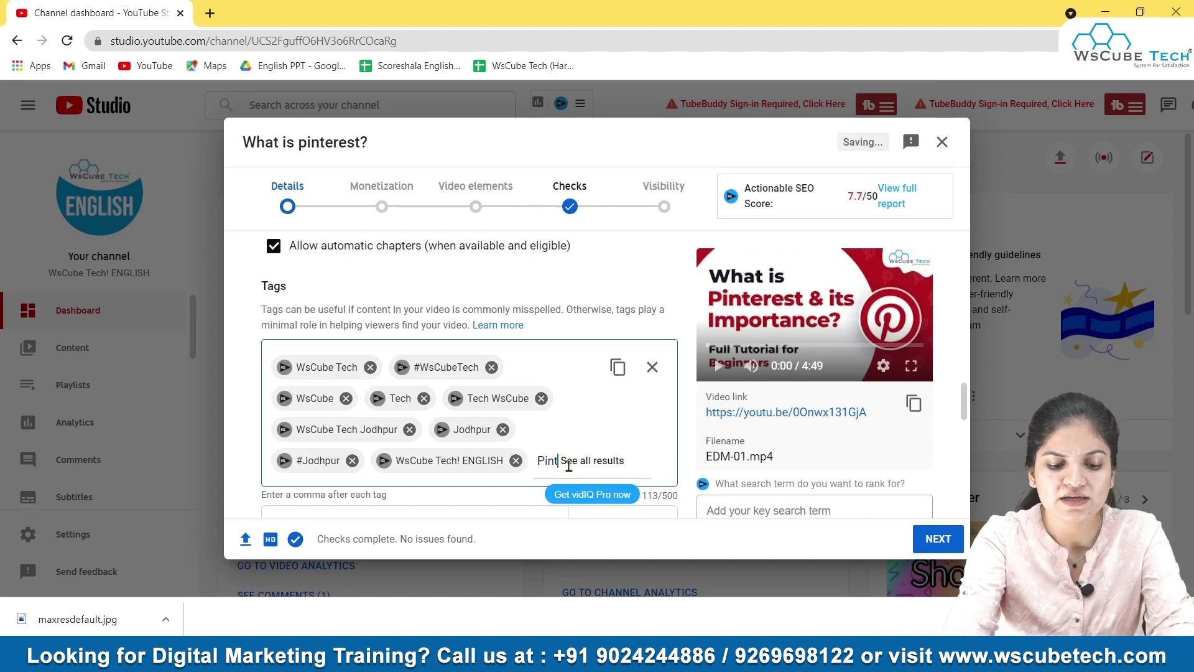
text(Pinterest)
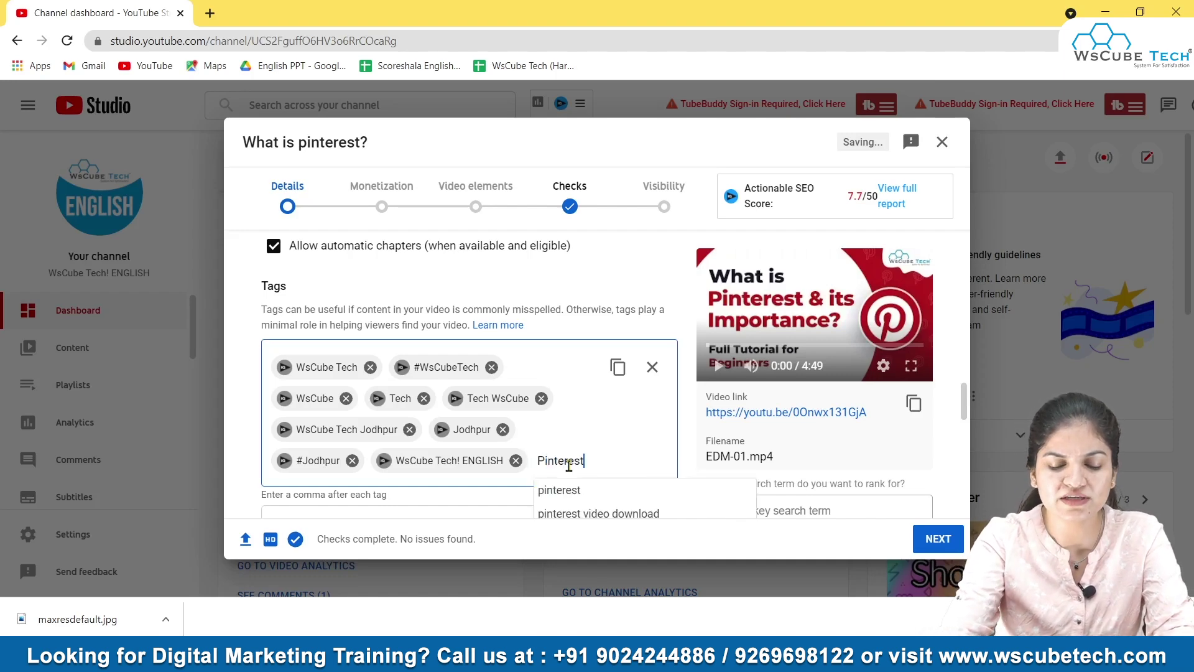
key(Down)
key(Down)
key(Down)
key(Return)
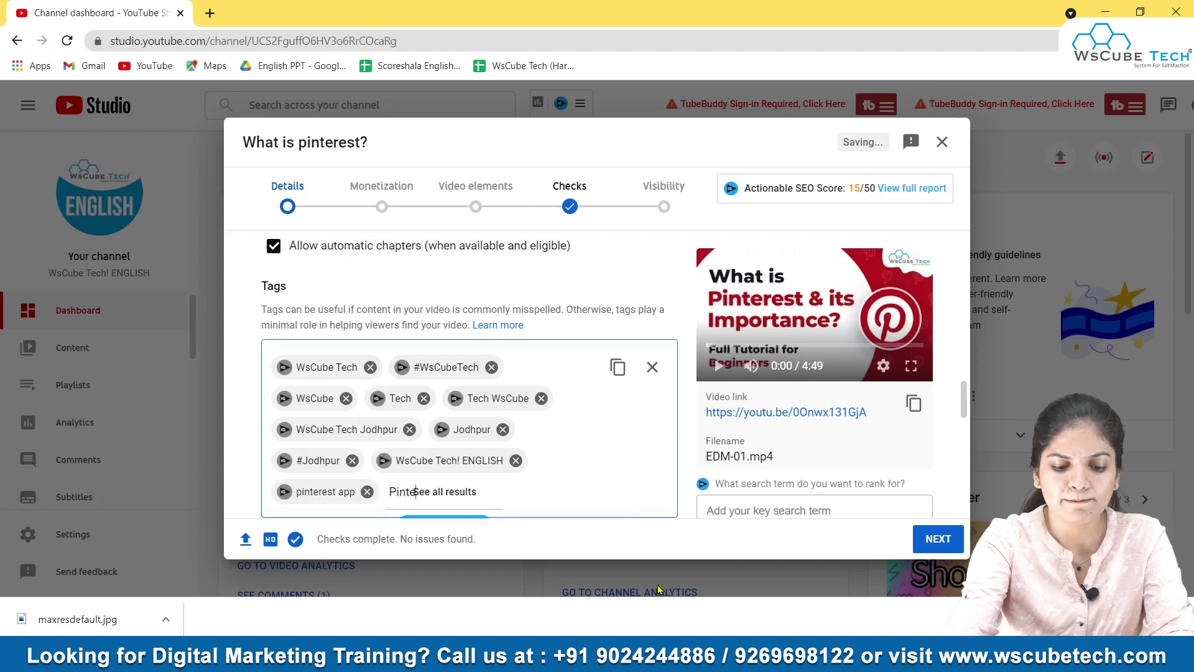
text(Pinterest marketing)
key(Return)
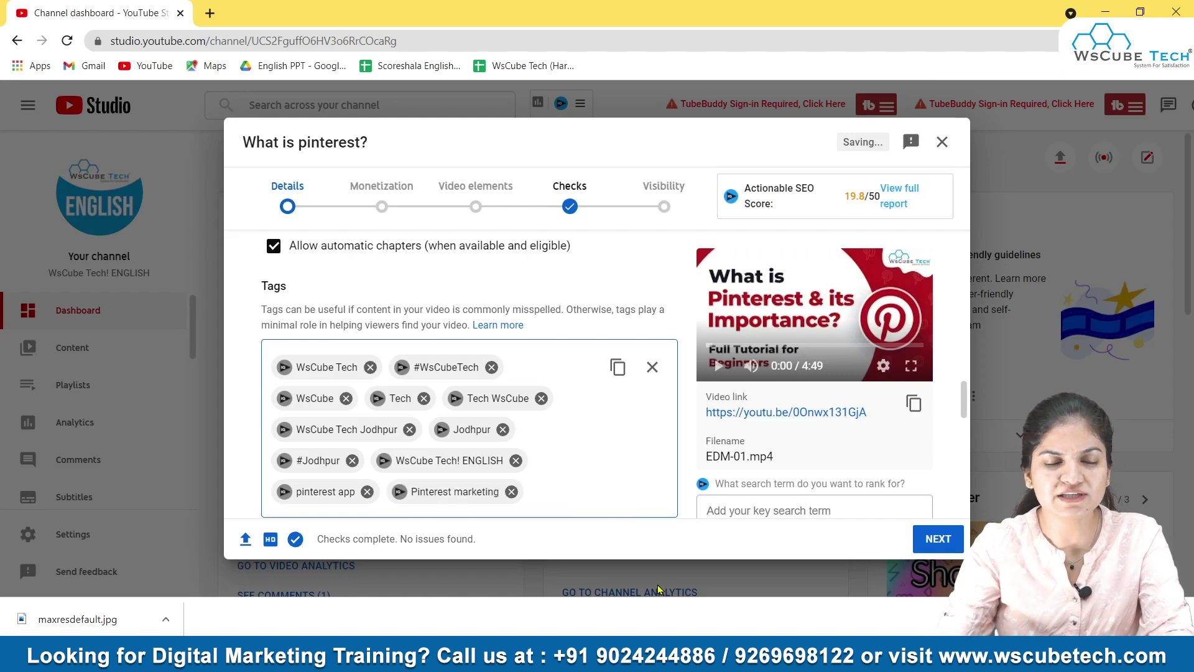
Step: Choose English as the video language and close the browser's downloads bar
scroll(435, 473, down, 1)
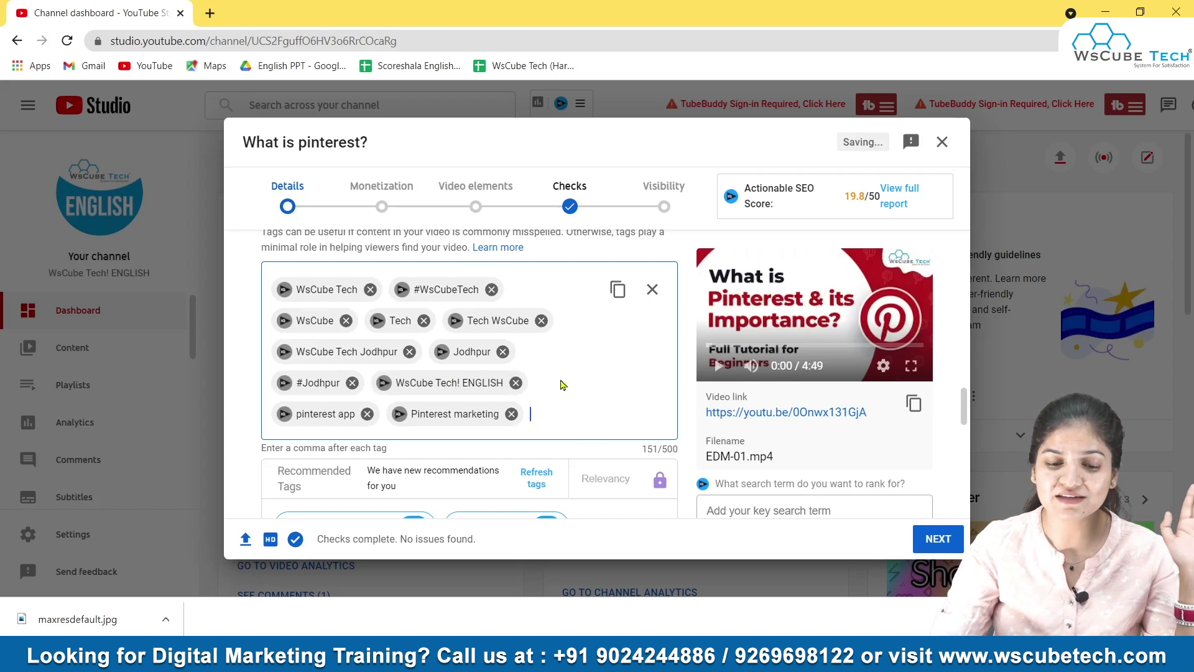
scroll(562, 384, down, 2)
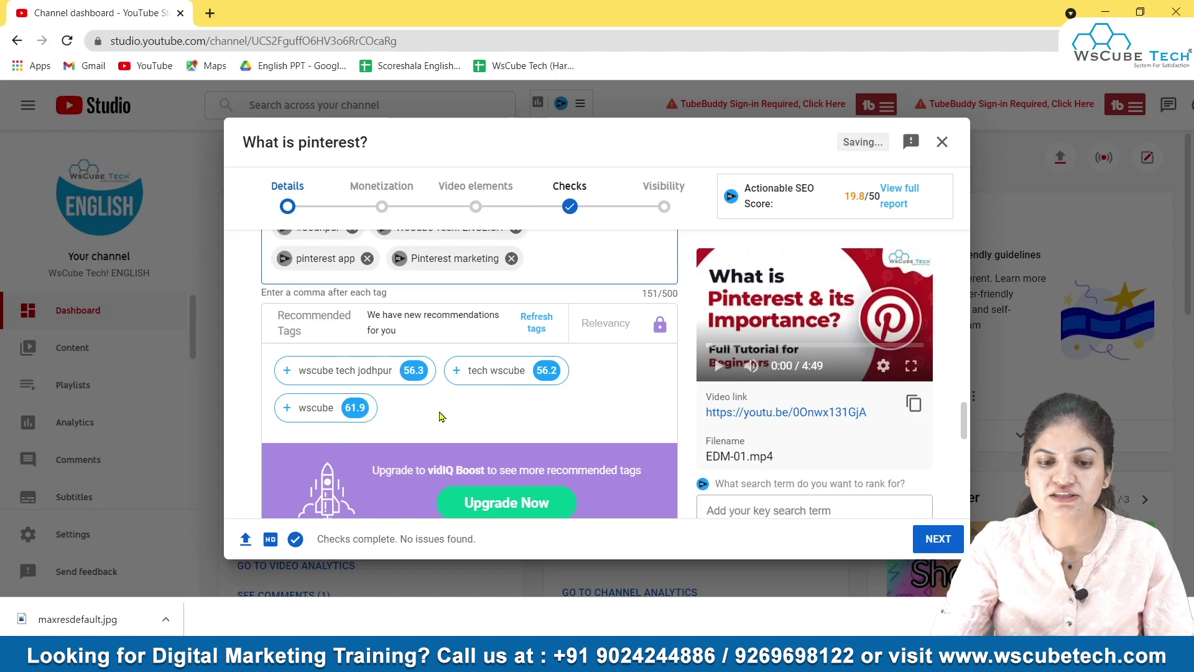
scroll(438, 410, down, 3)
scroll(440, 416, down, 1)
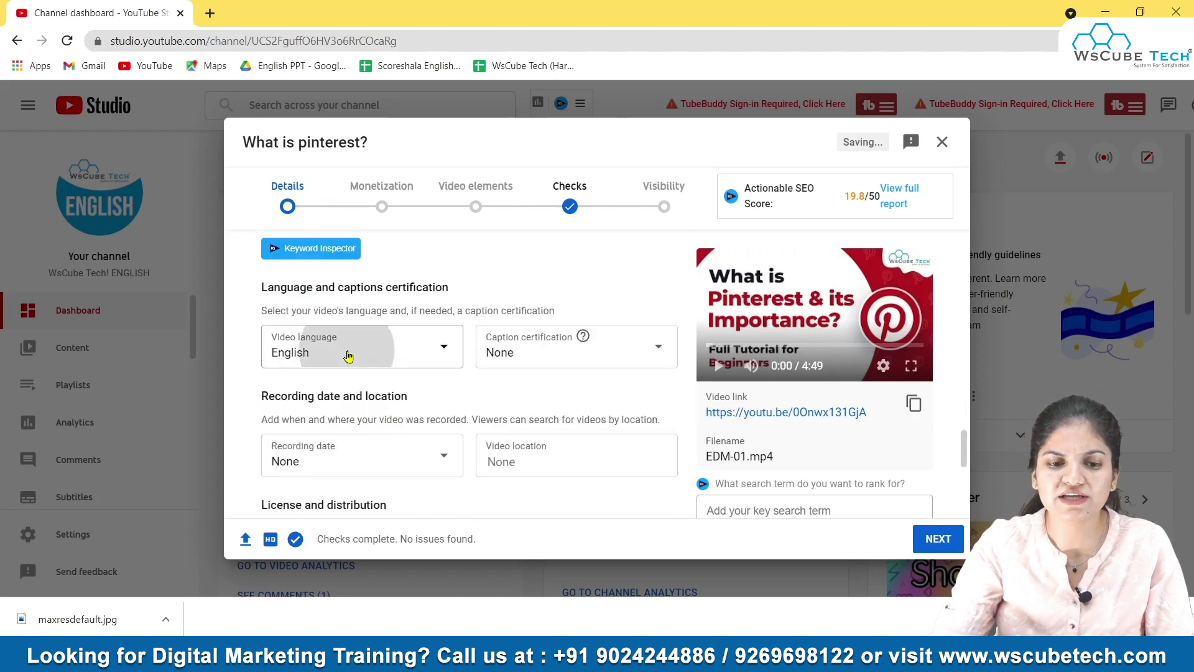
click(324, 356)
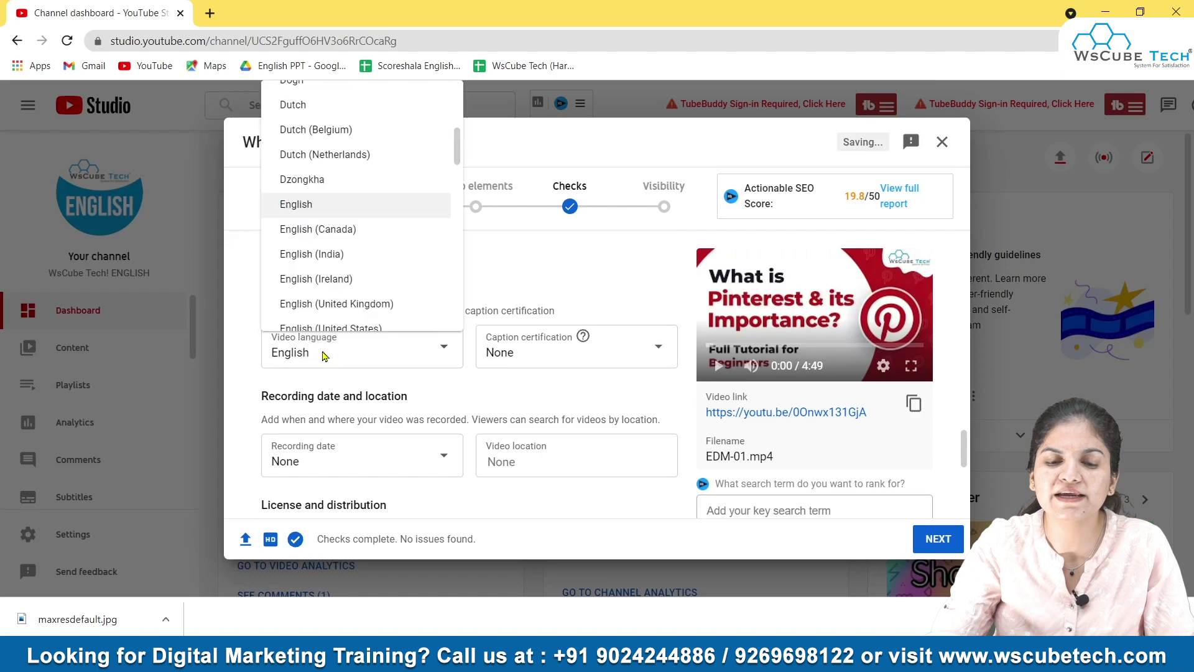
click(328, 211)
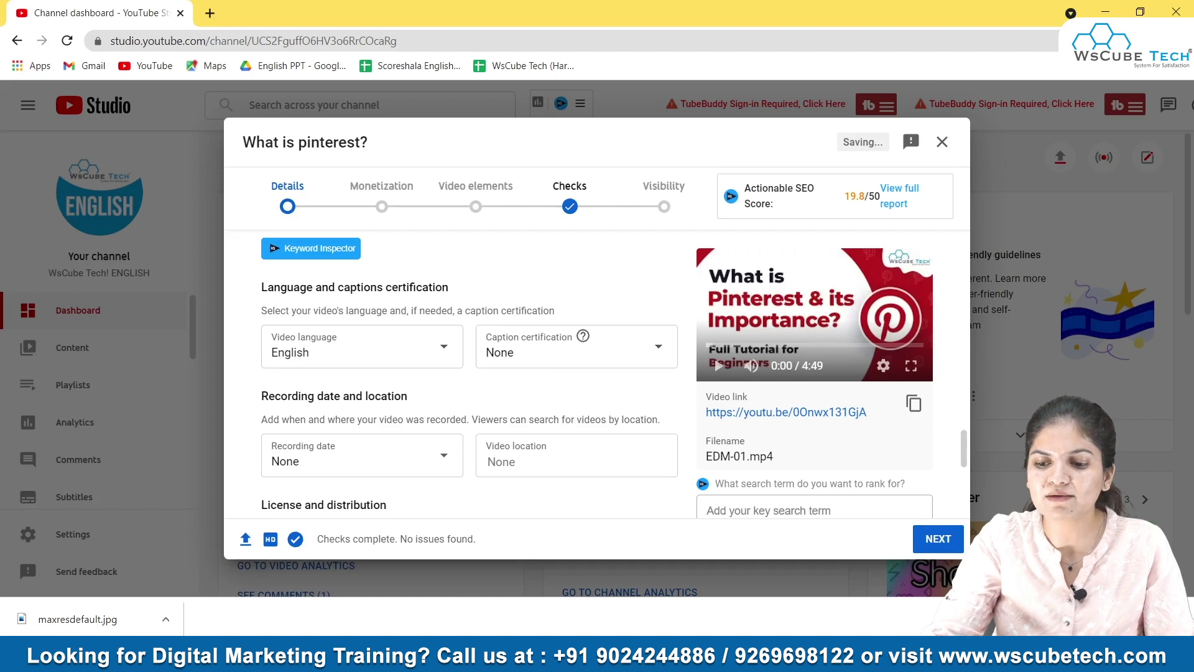
click(1180, 619)
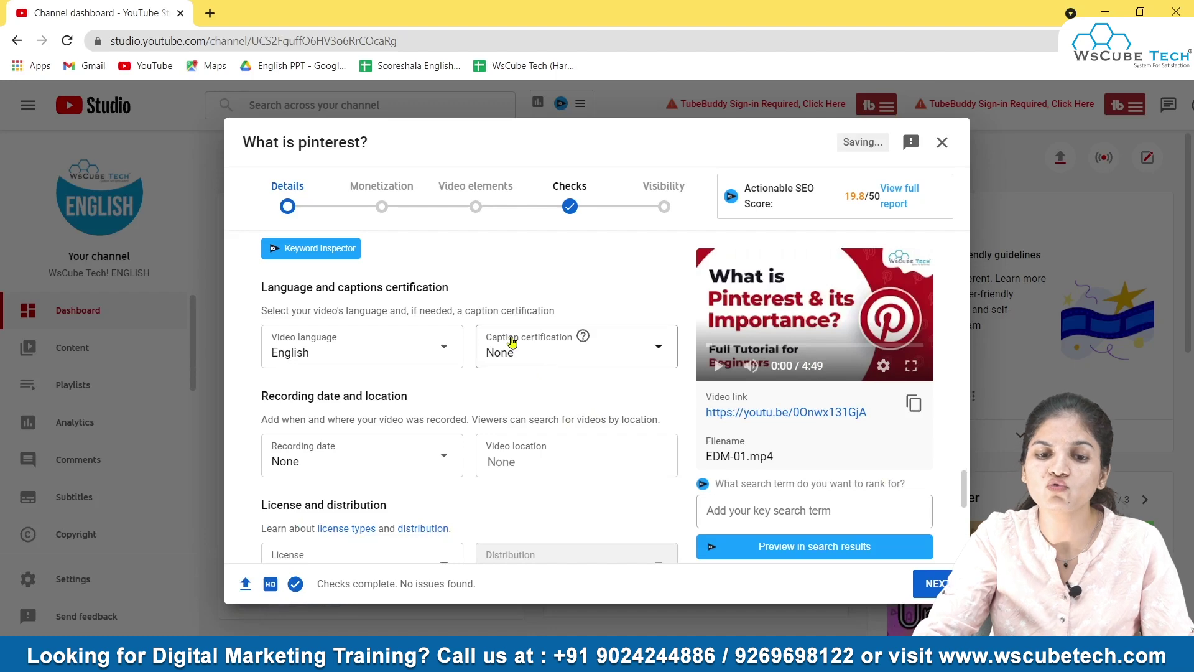
Step: Review the remaining details: caption certification, recording date and location, license, Shorts sampling, category, and comments and ratings
mouse_move(574, 343)
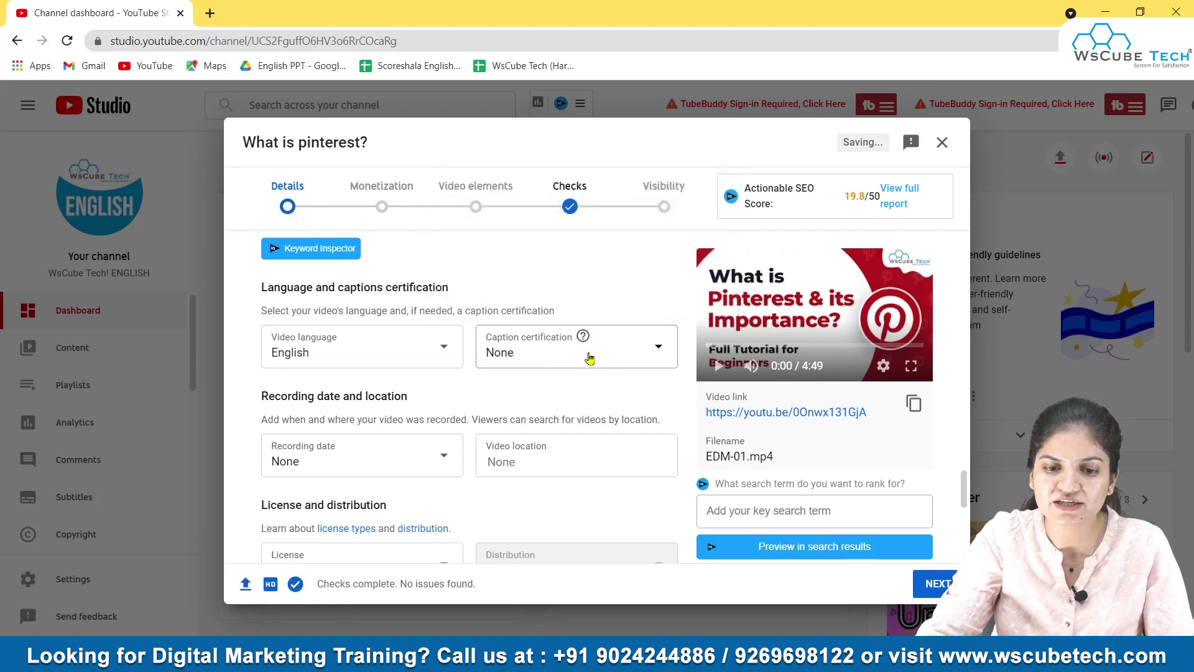
scroll(433, 443, down, 2)
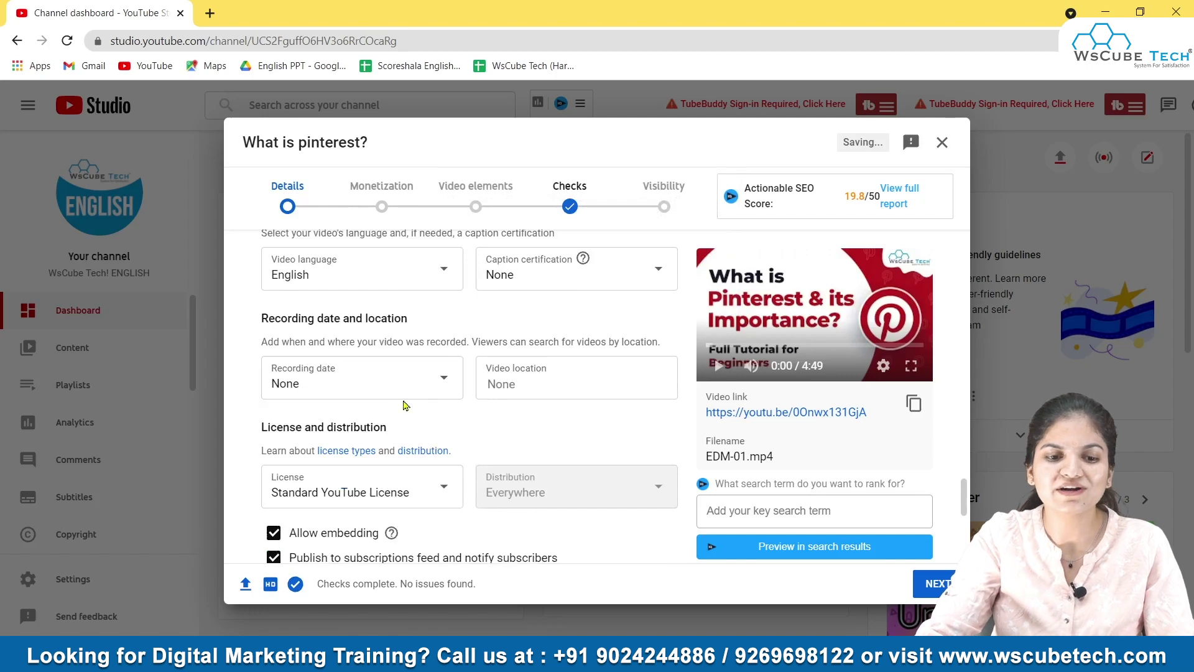
scroll(561, 409, down, 1)
scroll(562, 408, down, 1)
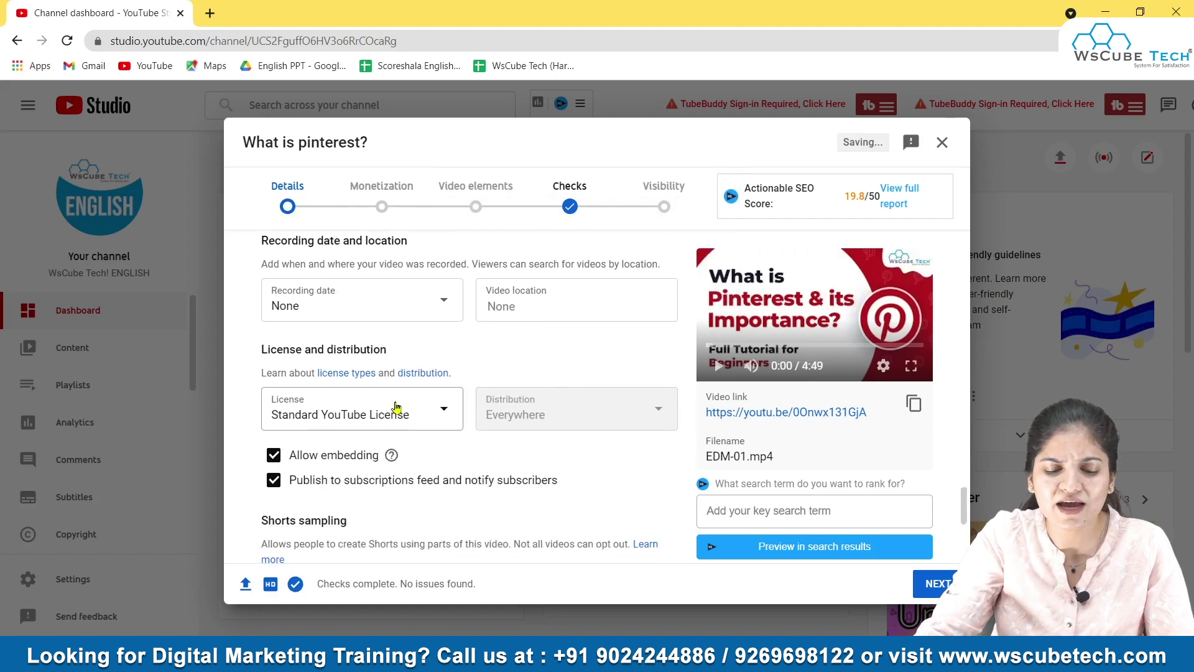
scroll(402, 447, down, 3)
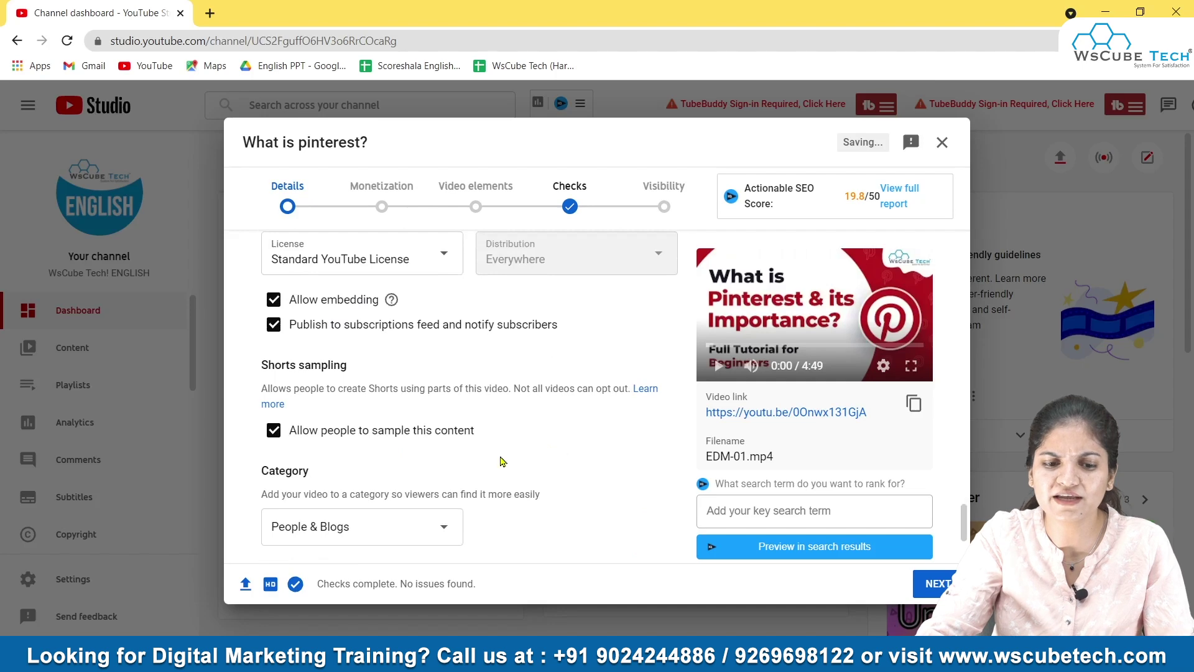
scroll(503, 462, down, 3)
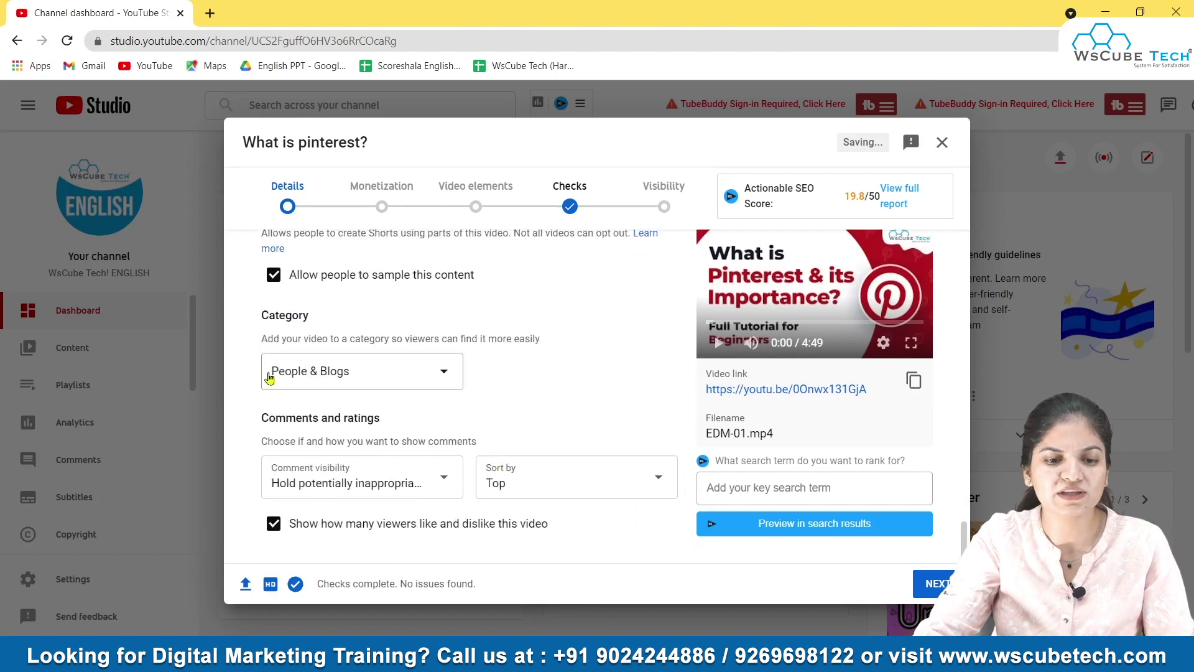
Step: Set the video's category to Education
click(419, 378)
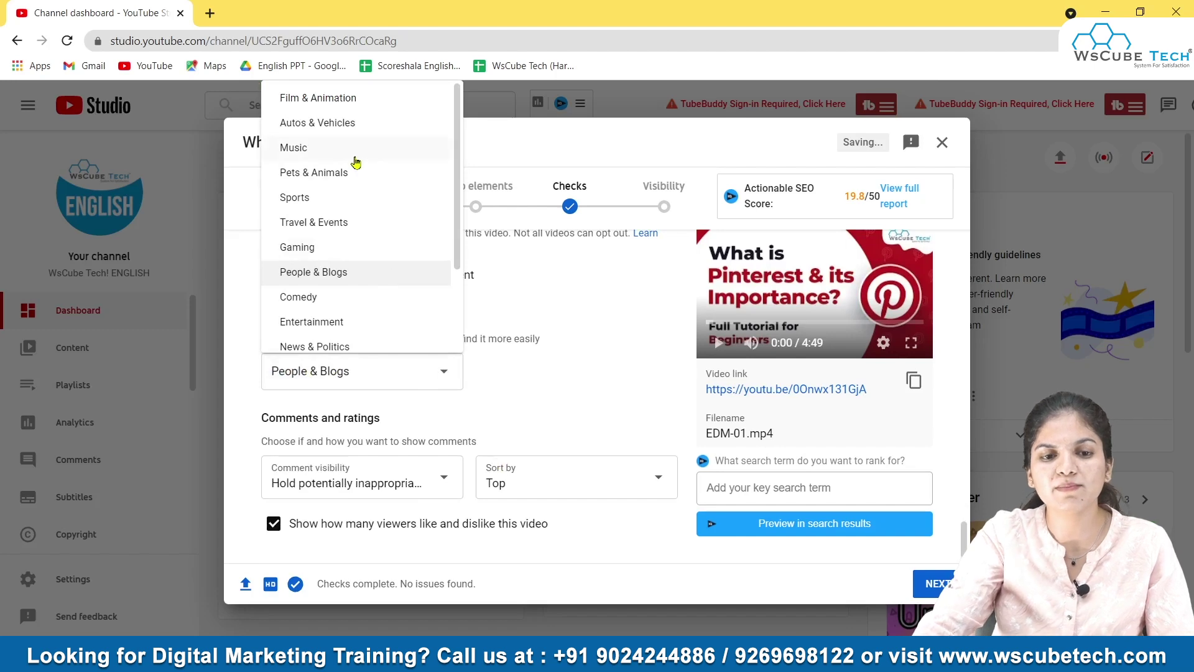
scroll(356, 162, down, 2)
scroll(356, 163, up, 2)
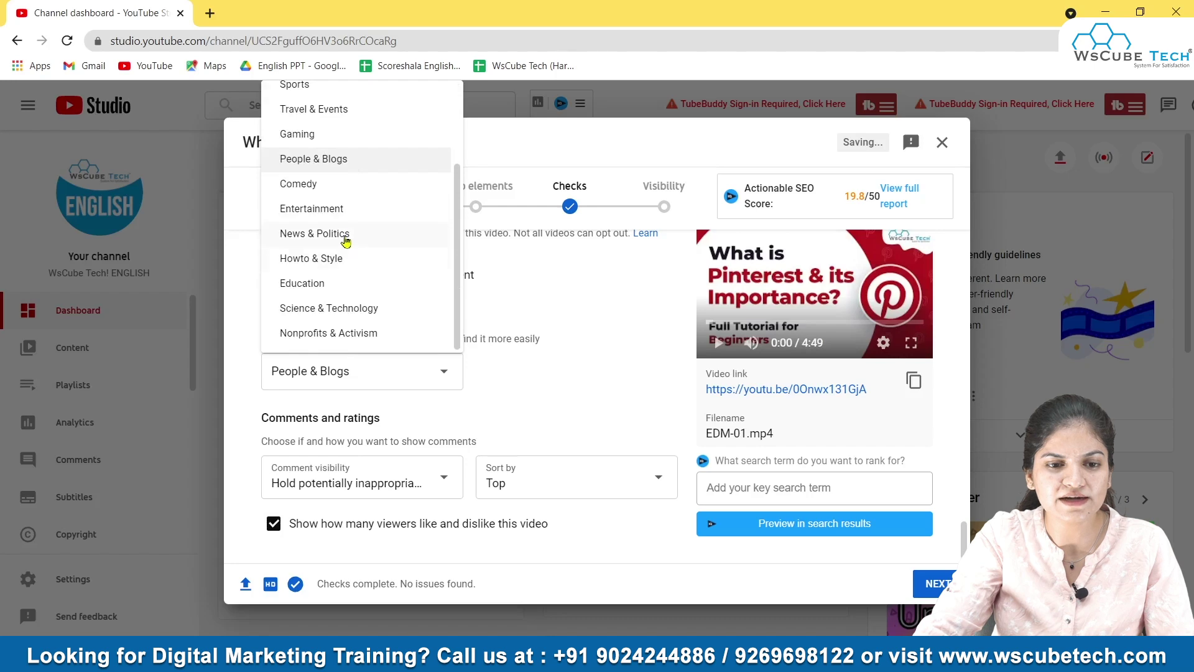
scroll(341, 210, up, 2)
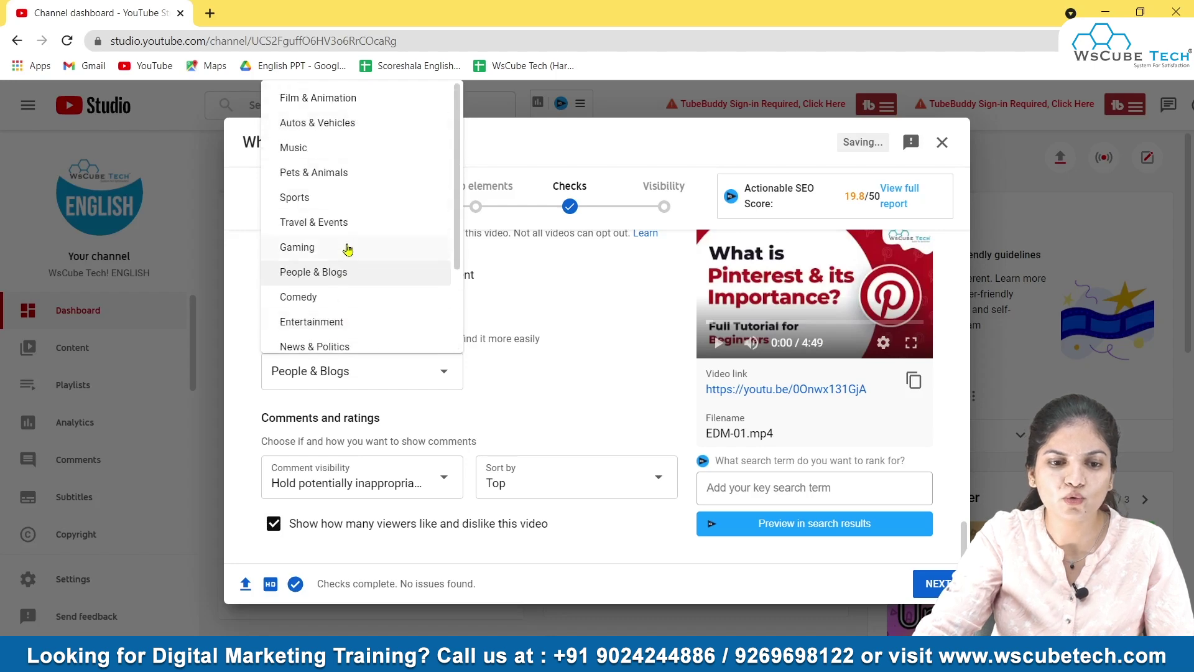
scroll(347, 248, down, 2)
click(331, 281)
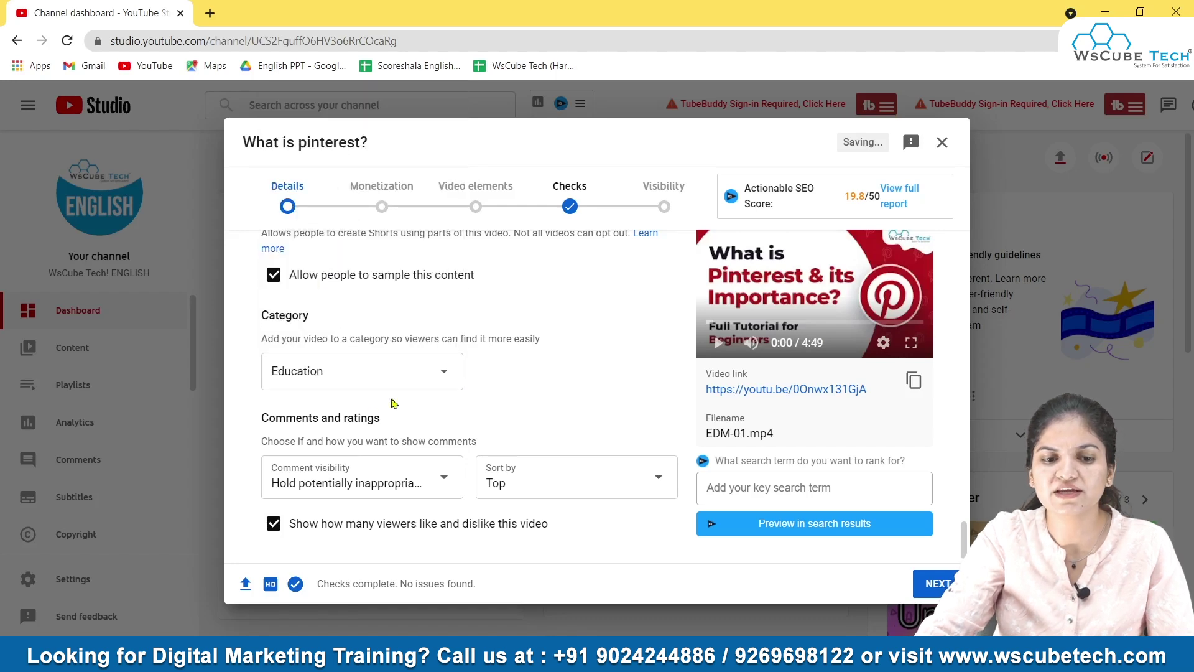
Step: Choose to hold potentially inappropriate comments for review and sort the video's comments by Top
scroll(500, 377, down, 1)
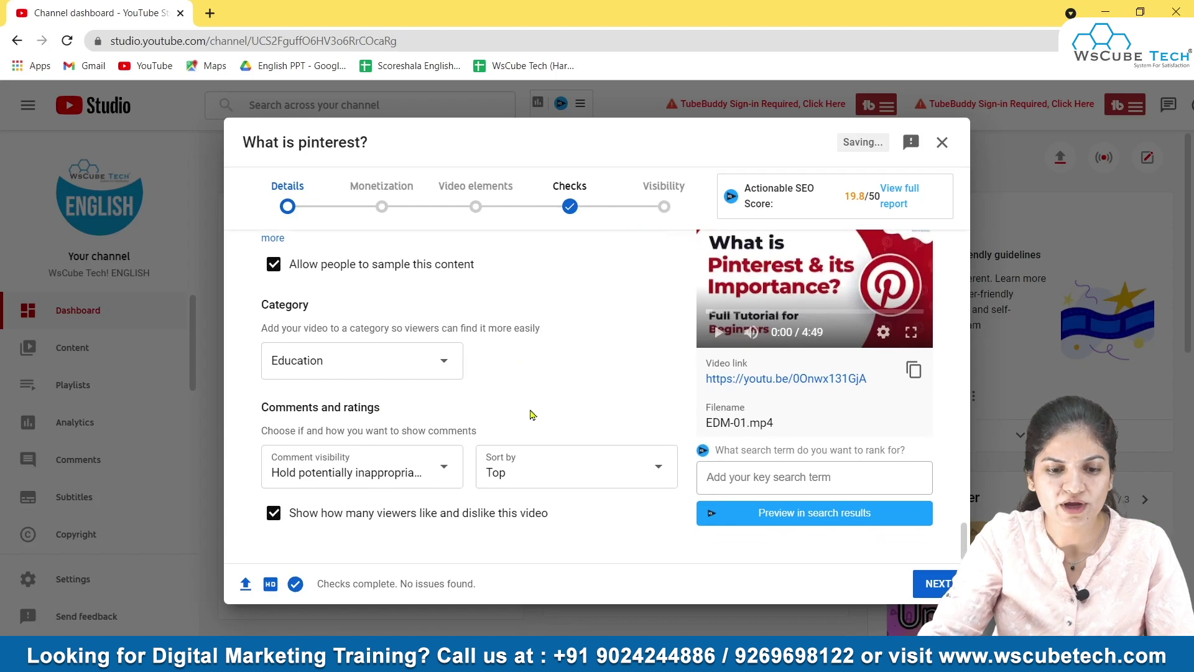
click(429, 475)
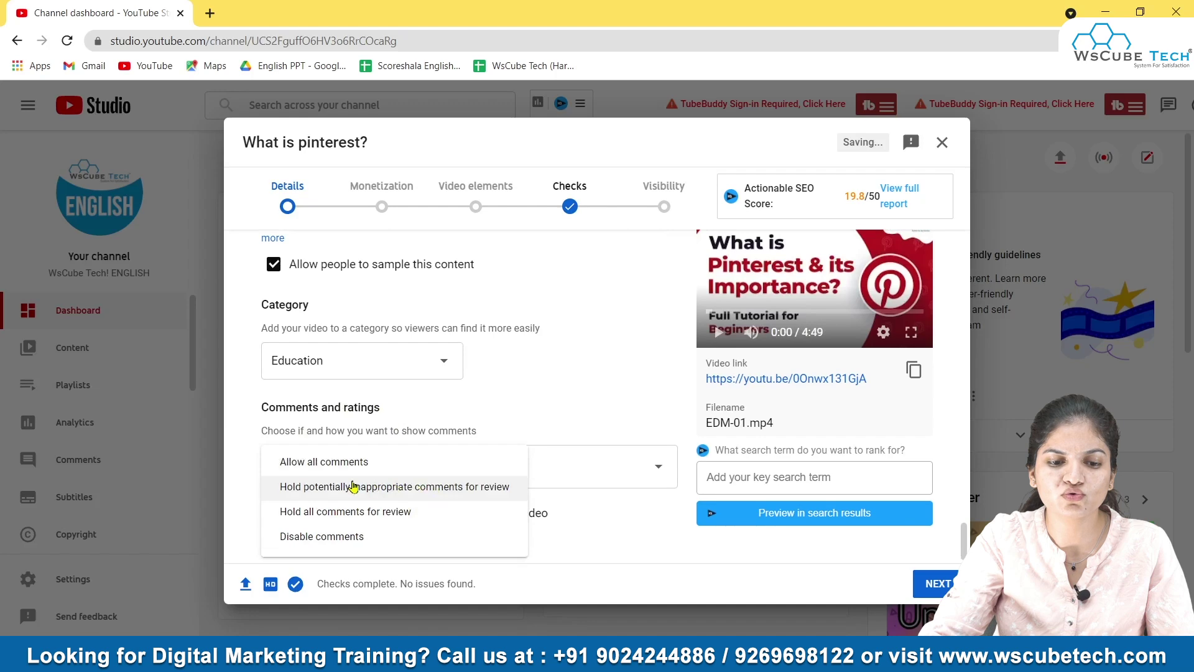
click(453, 491)
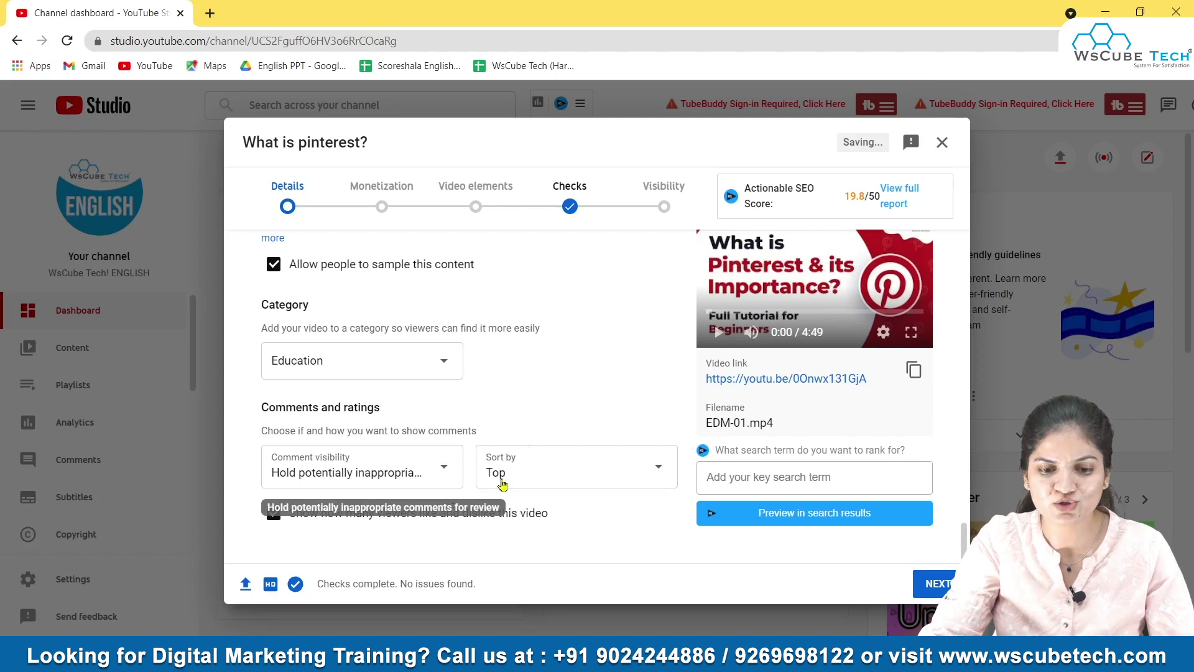
click(396, 476)
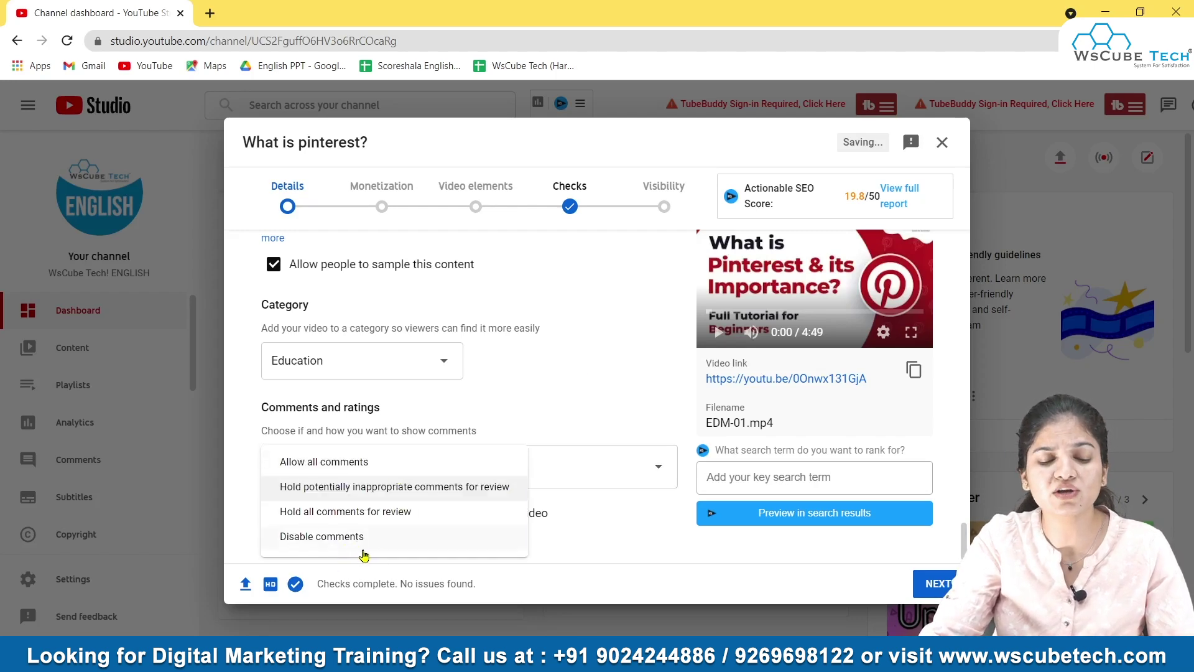
click(369, 487)
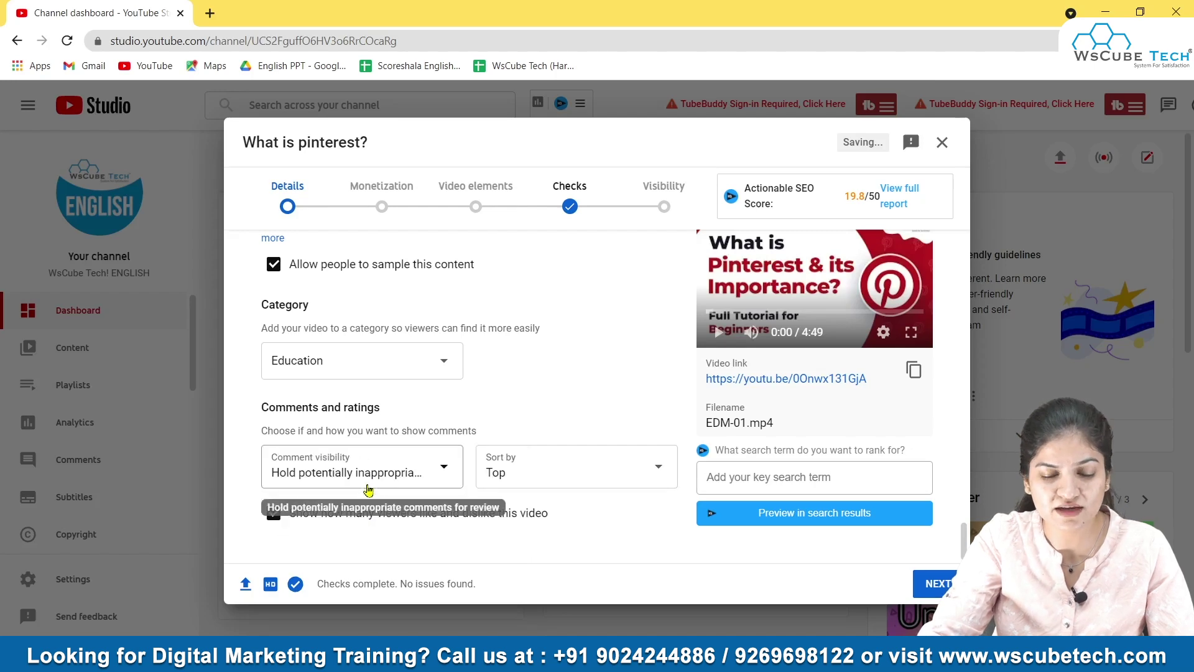
click(532, 478)
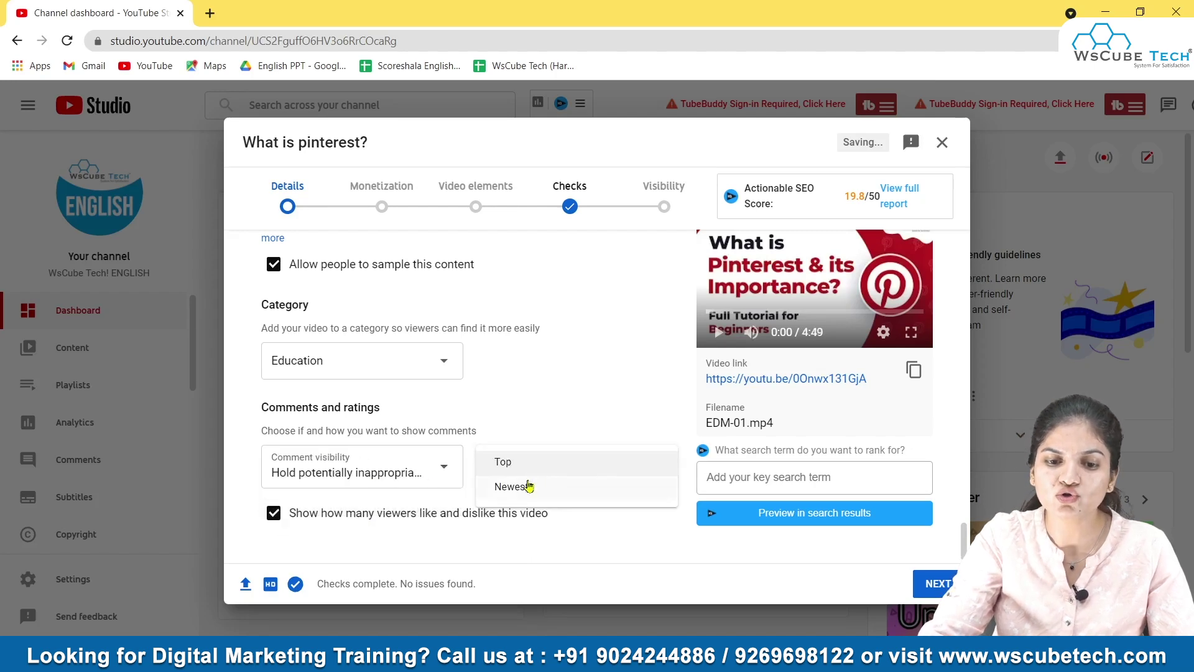
click(535, 468)
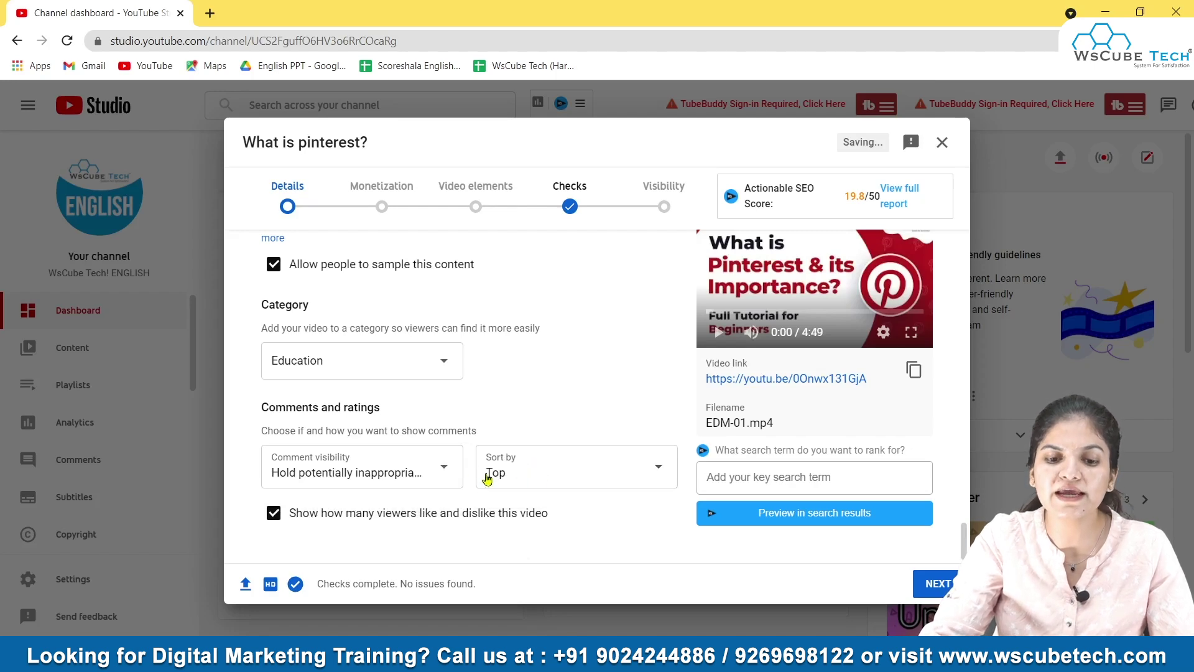
click(514, 474)
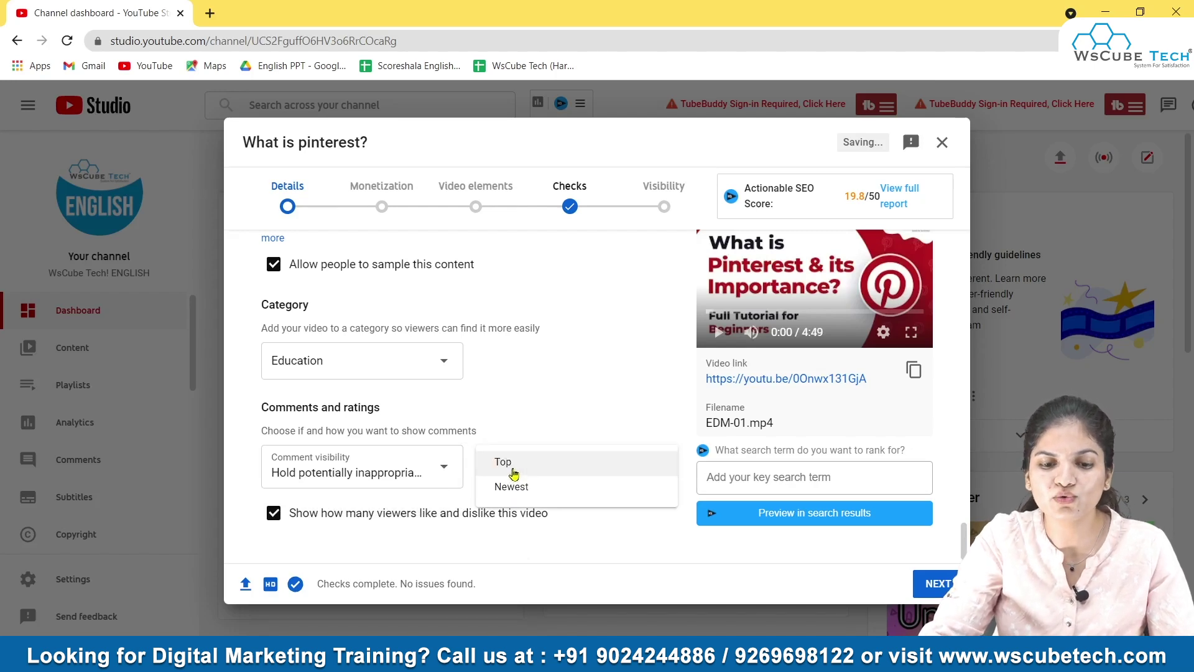
click(514, 473)
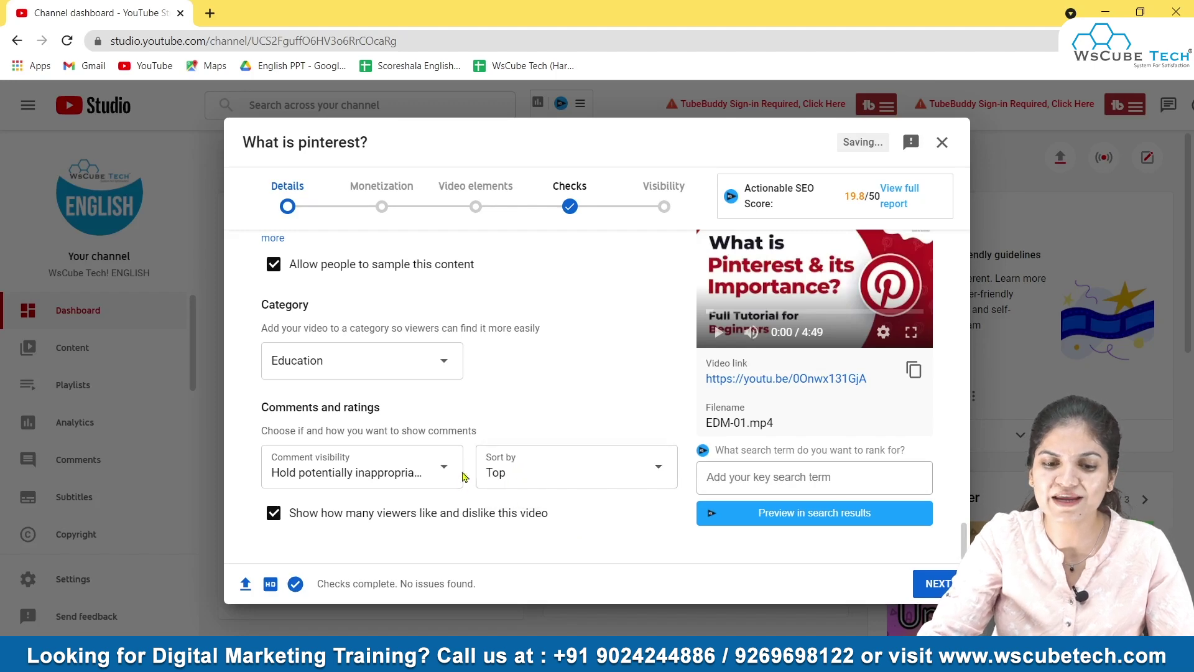
Step: Go to the video's monetization settings and turn monetization on
scroll(522, 502, up, 10)
scroll(525, 503, up, 10)
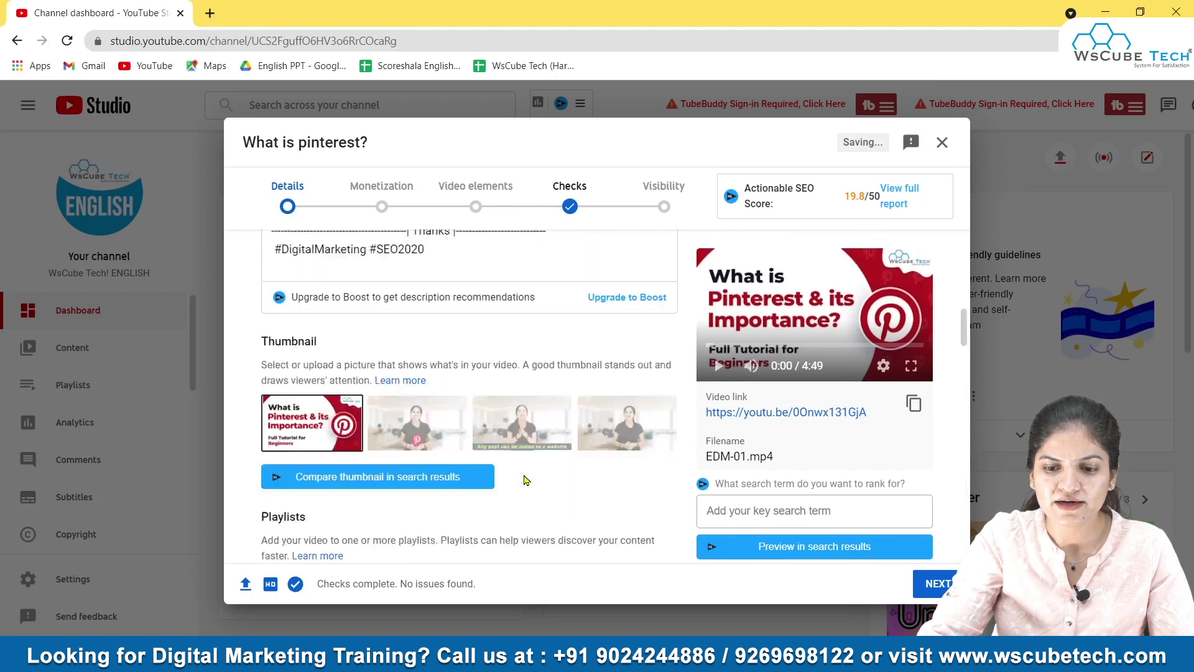
click(385, 212)
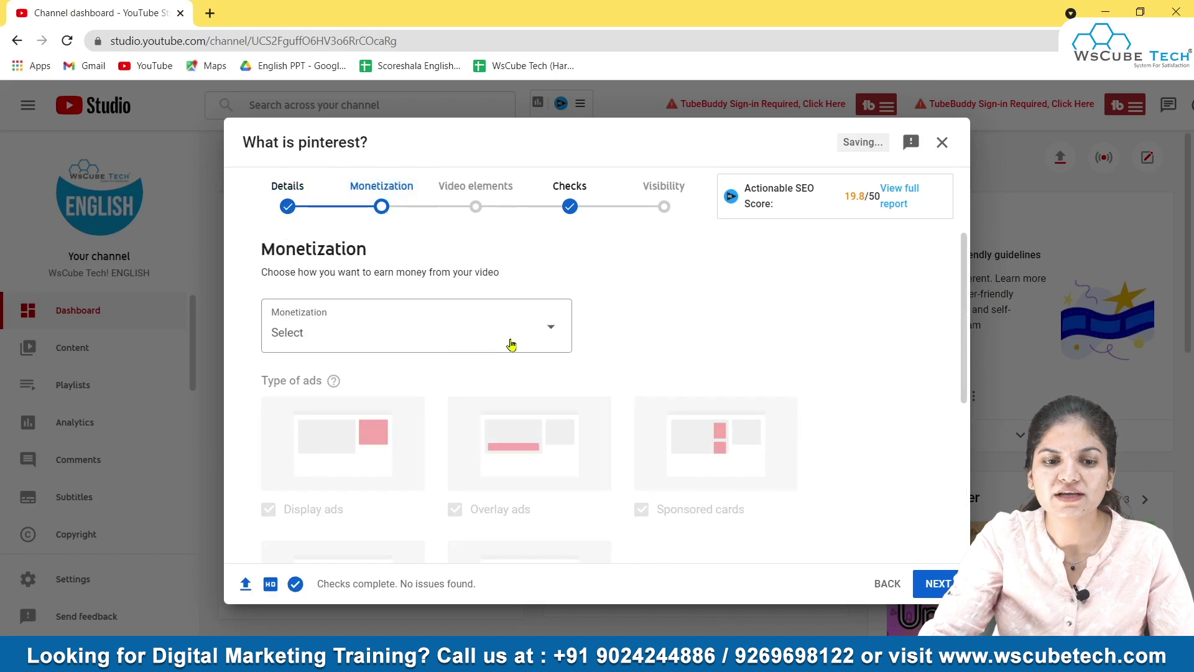
scroll(483, 367, down, 5)
scroll(483, 369, up, 3)
scroll(483, 367, up, 2)
click(390, 334)
click(317, 329)
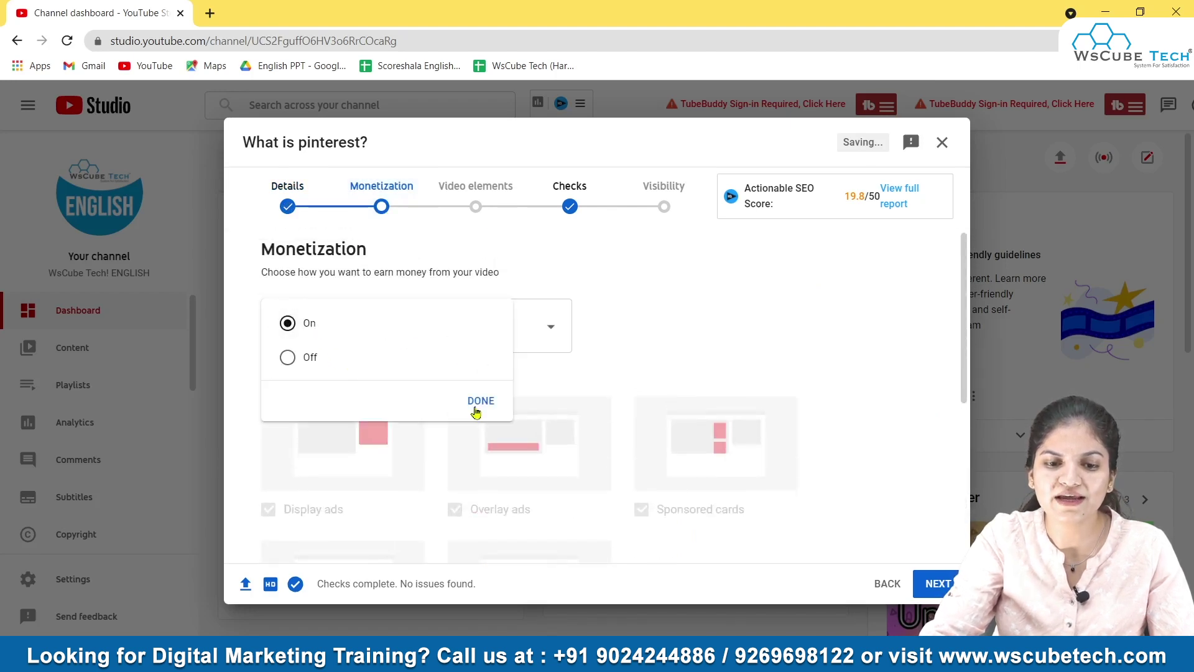
click(481, 401)
Step: Review the ad types and the video ad locations offered for the monetized video
scroll(491, 429, down, 2)
scroll(492, 429, down, 2)
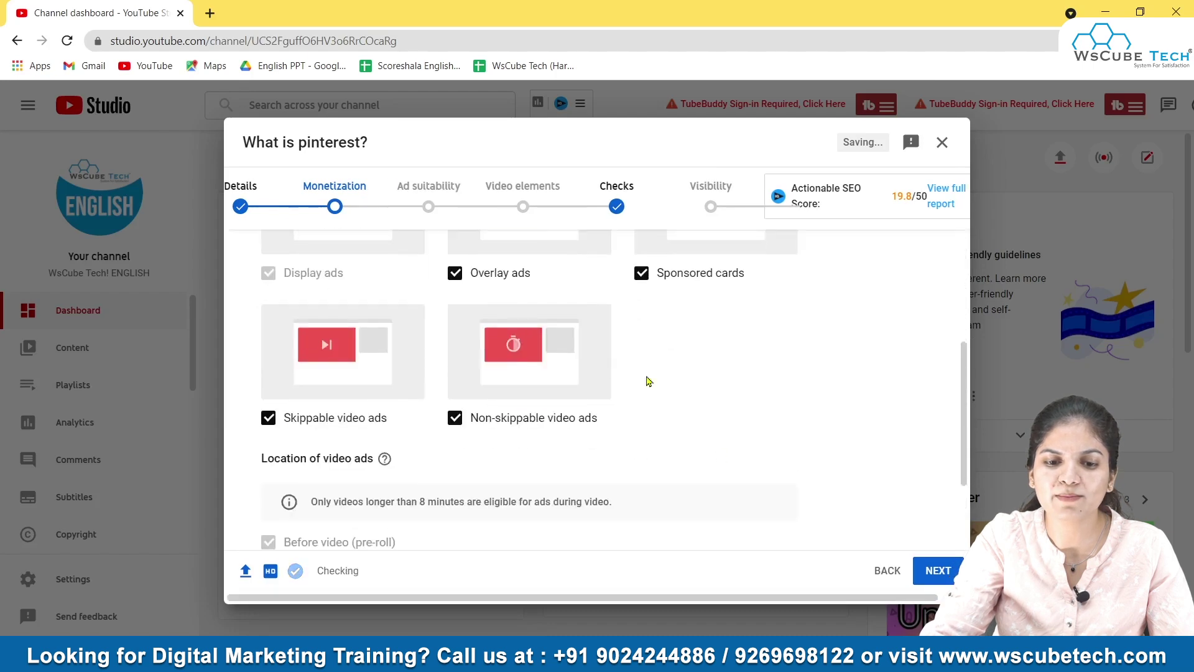
scroll(488, 360, up, 3)
scroll(507, 457, down, 3)
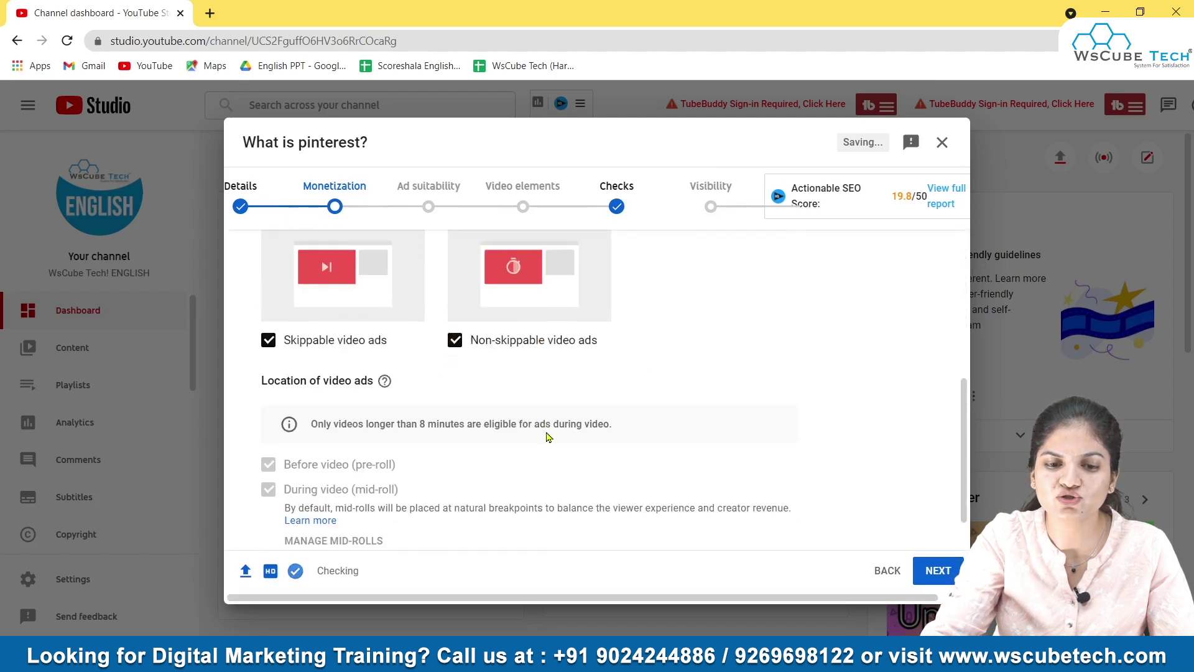
scroll(523, 334, up, 1)
scroll(522, 335, down, 2)
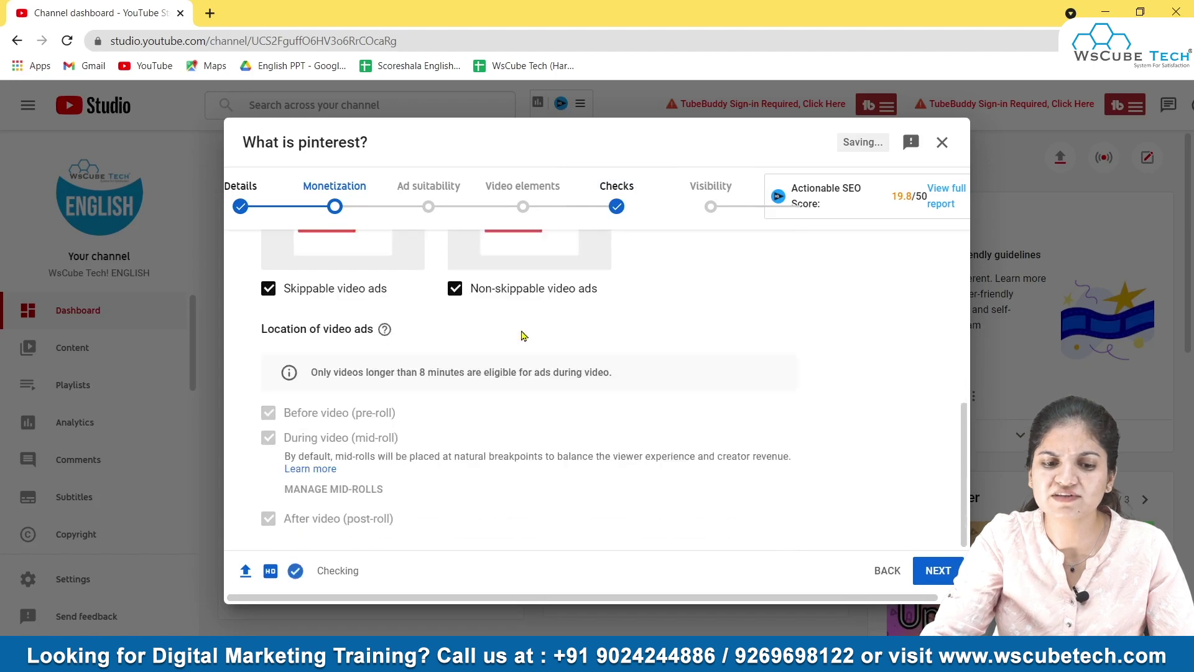
scroll(522, 338, up, 5)
Step: In the ad suitability questionnaire, declare that the video contains none of the listed sensitive content
click(434, 211)
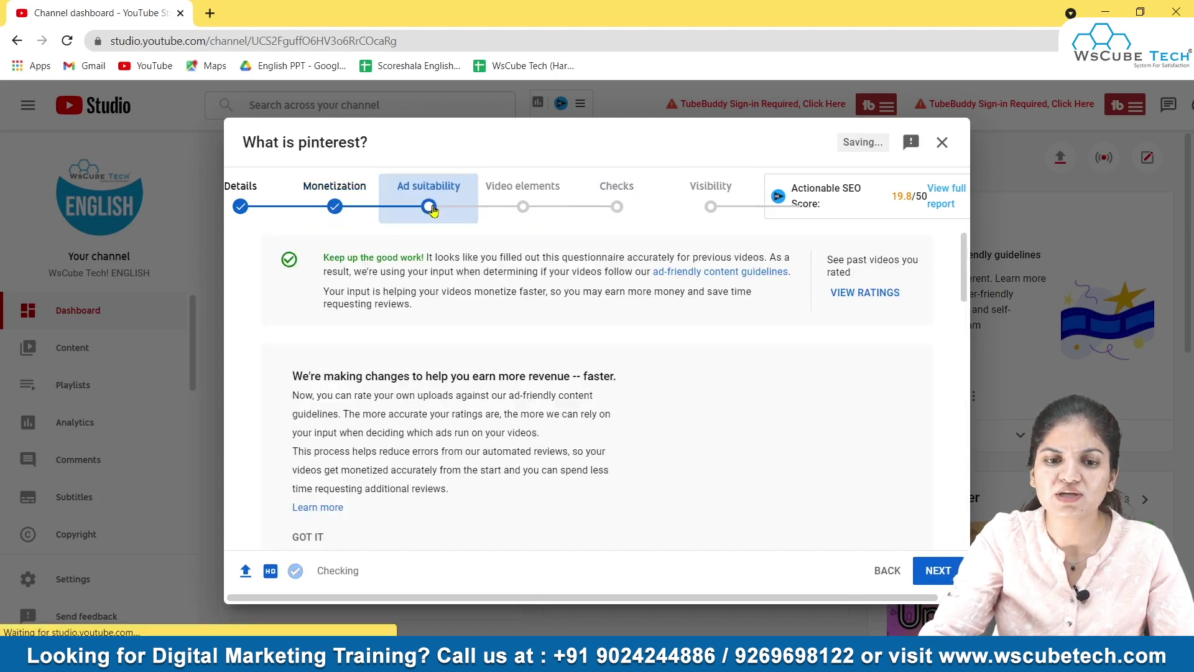
scroll(459, 360, down, 5)
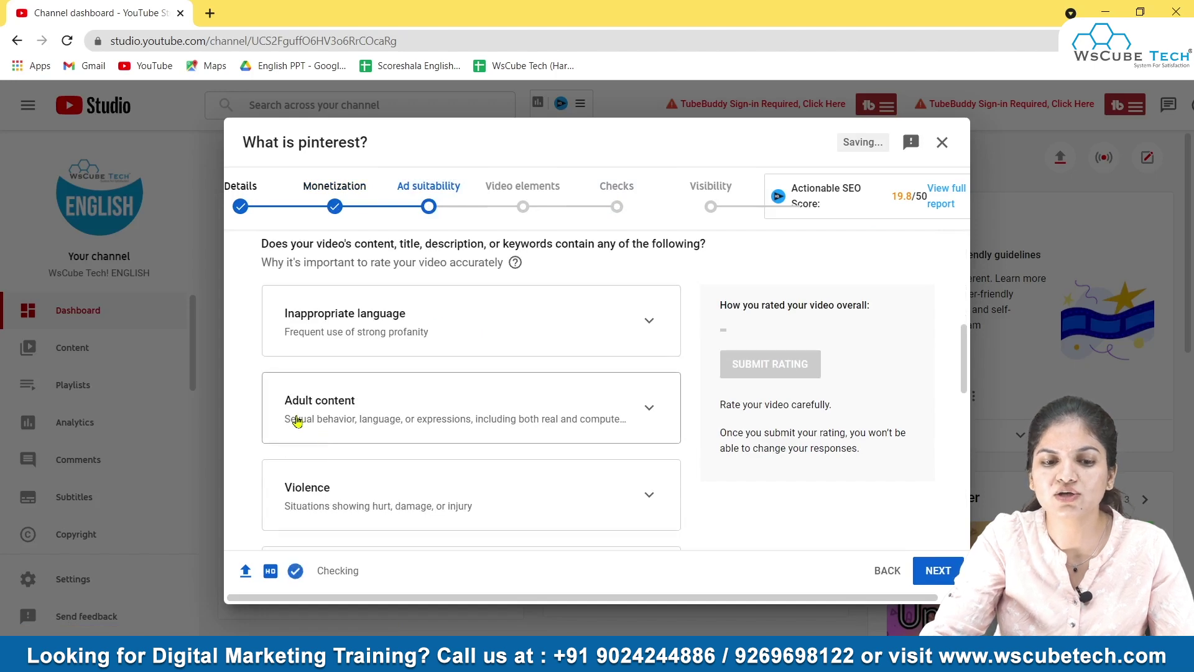
scroll(311, 382, down, 3)
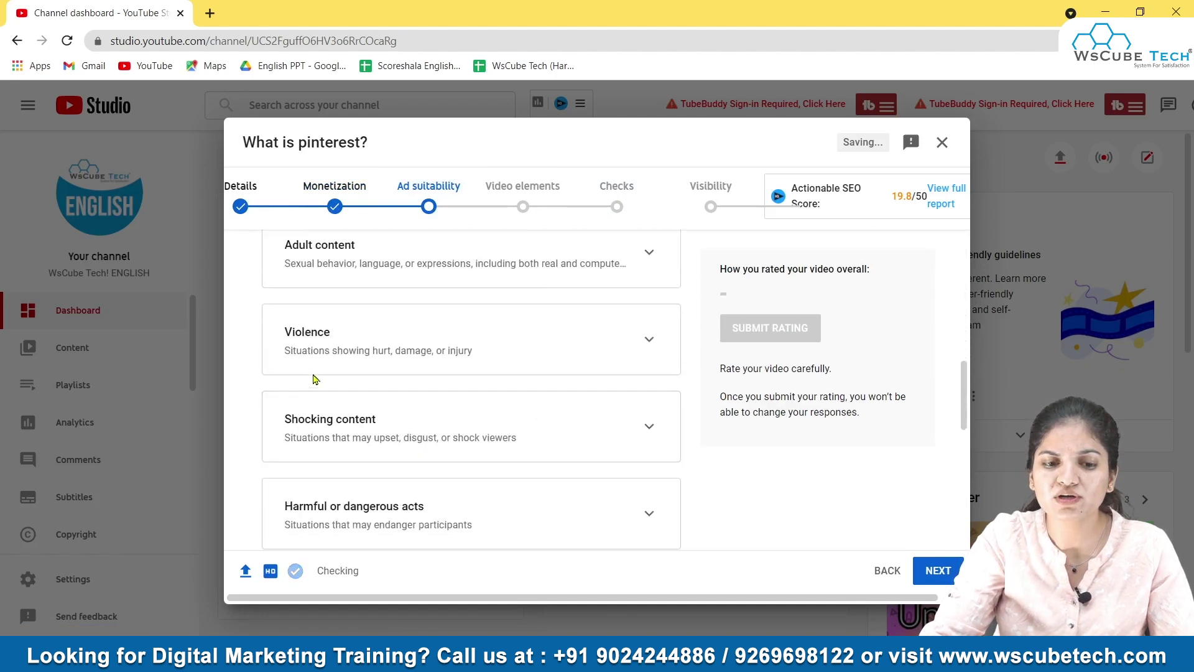
scroll(429, 444, down, 3)
scroll(428, 444, down, 6)
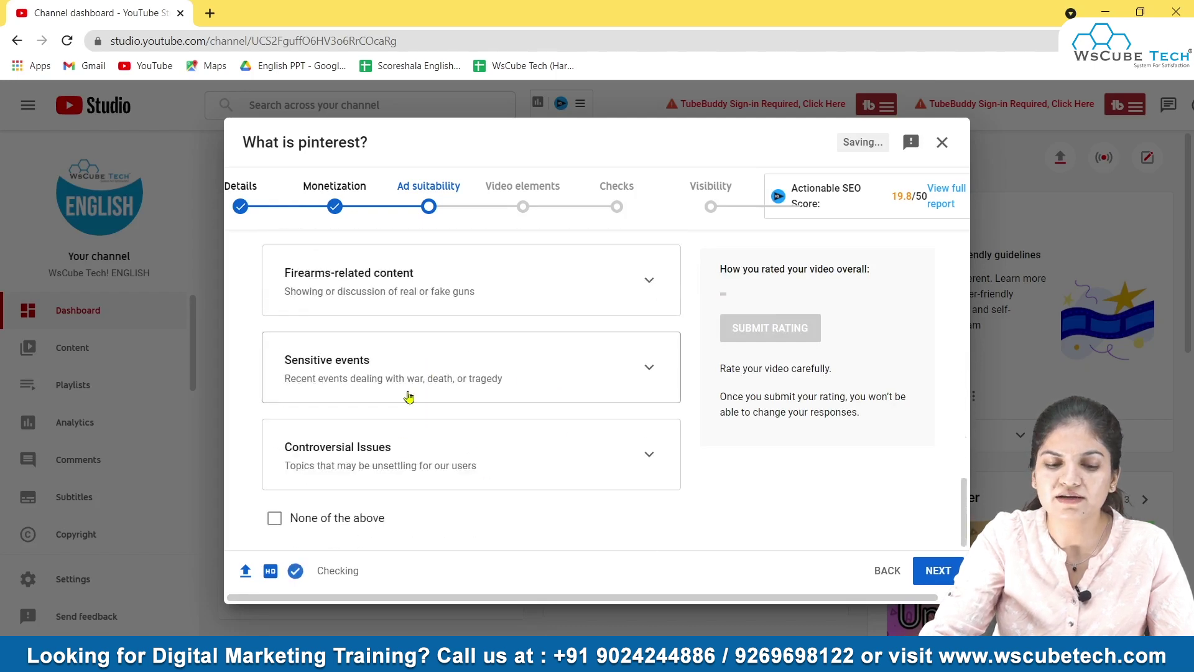
click(275, 518)
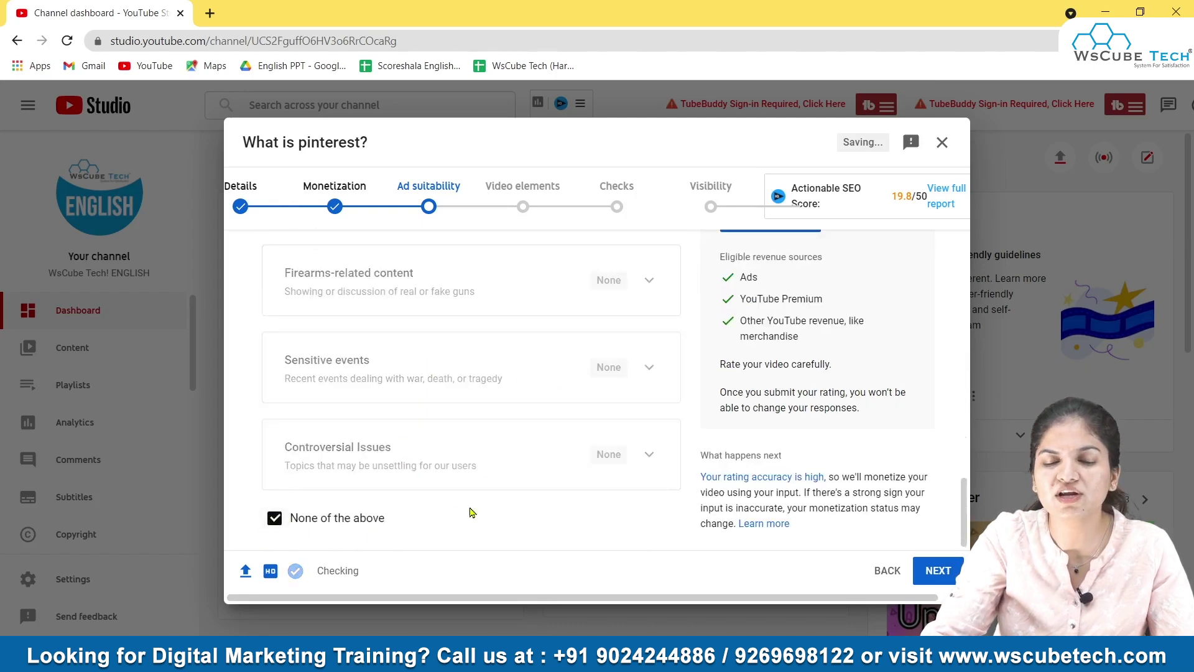
Step: Submit the video's ad suitability rating
click(429, 186)
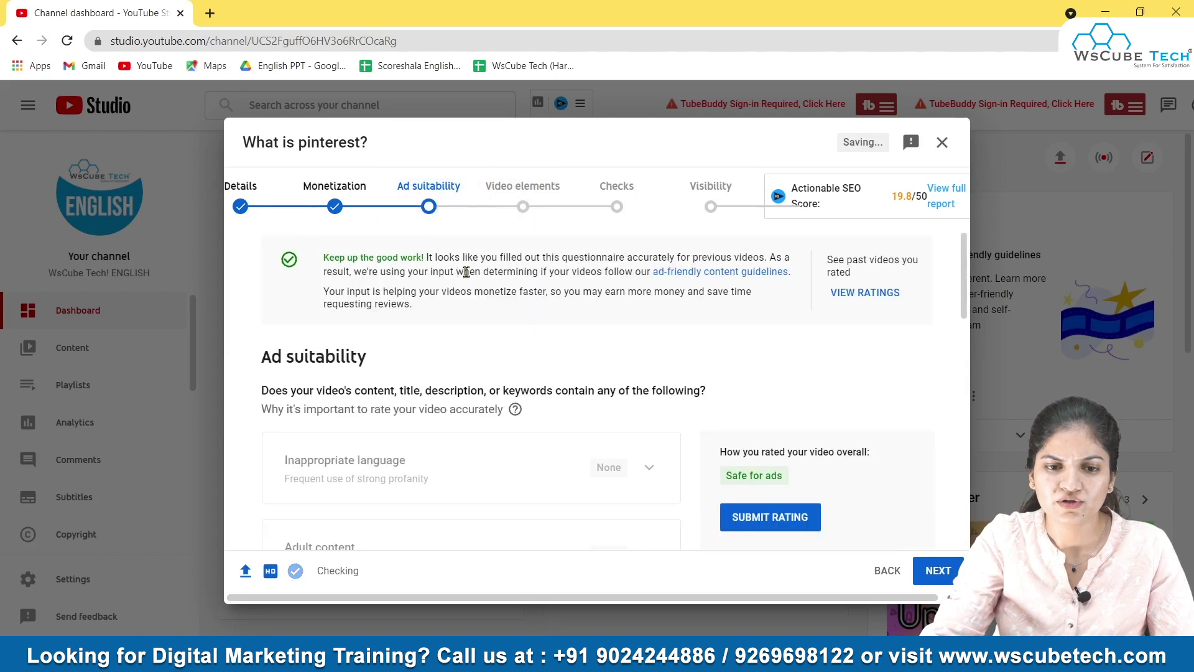
click(522, 209)
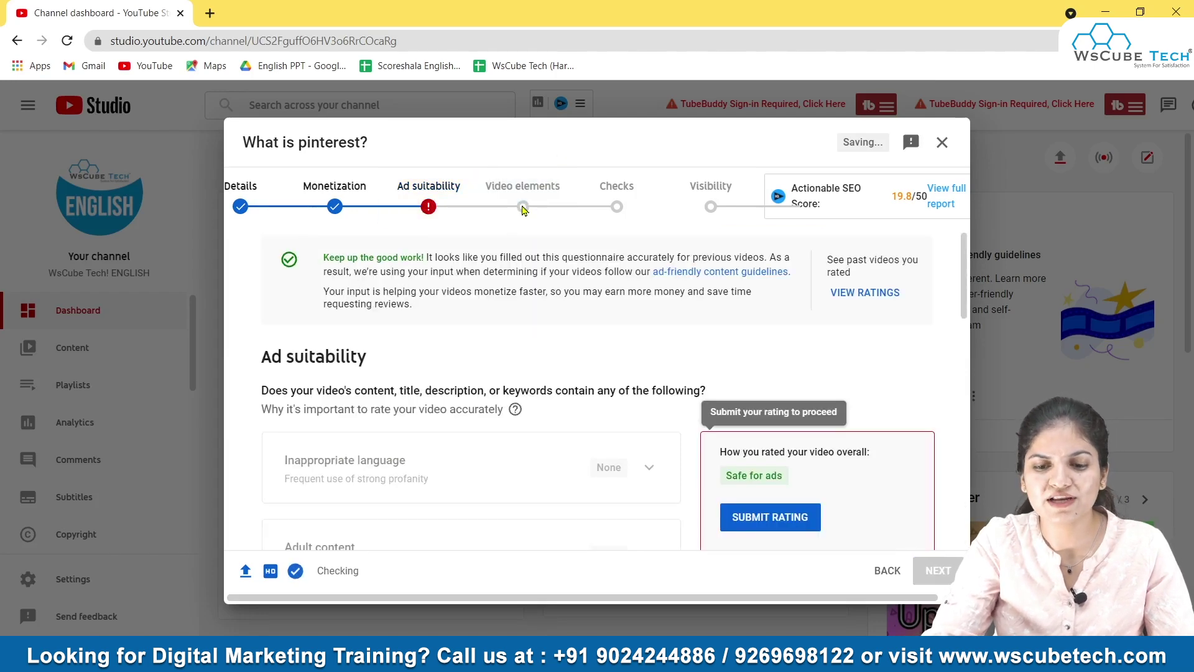
scroll(809, 504, down, 1)
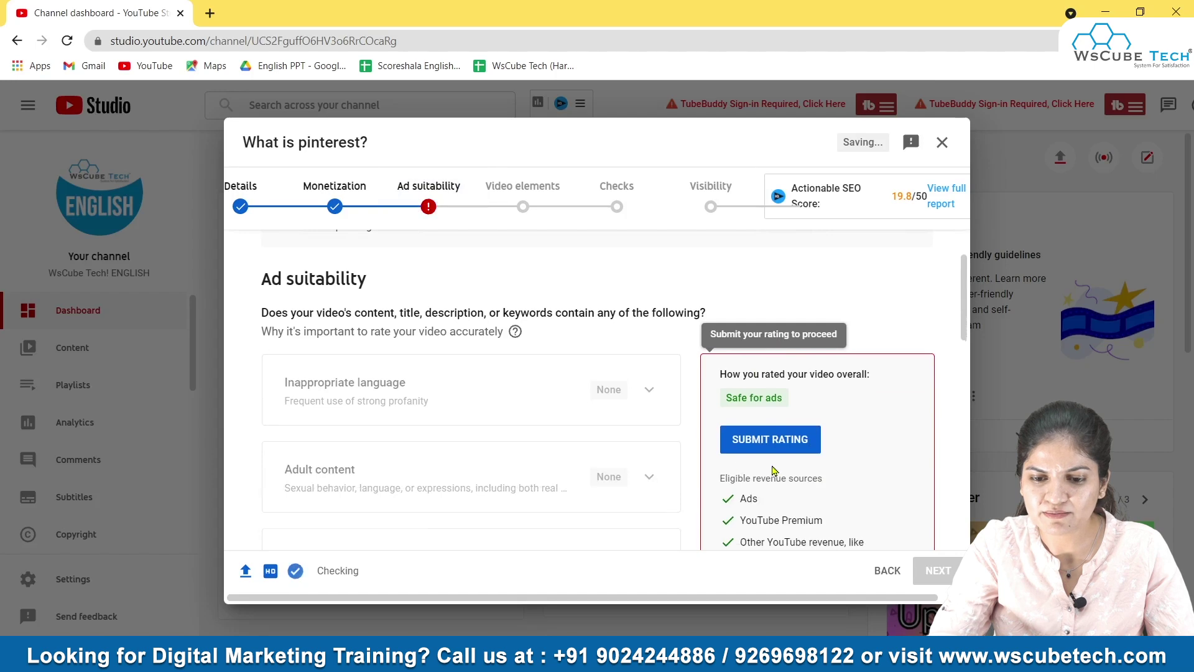
scroll(765, 470, down, 2)
click(767, 342)
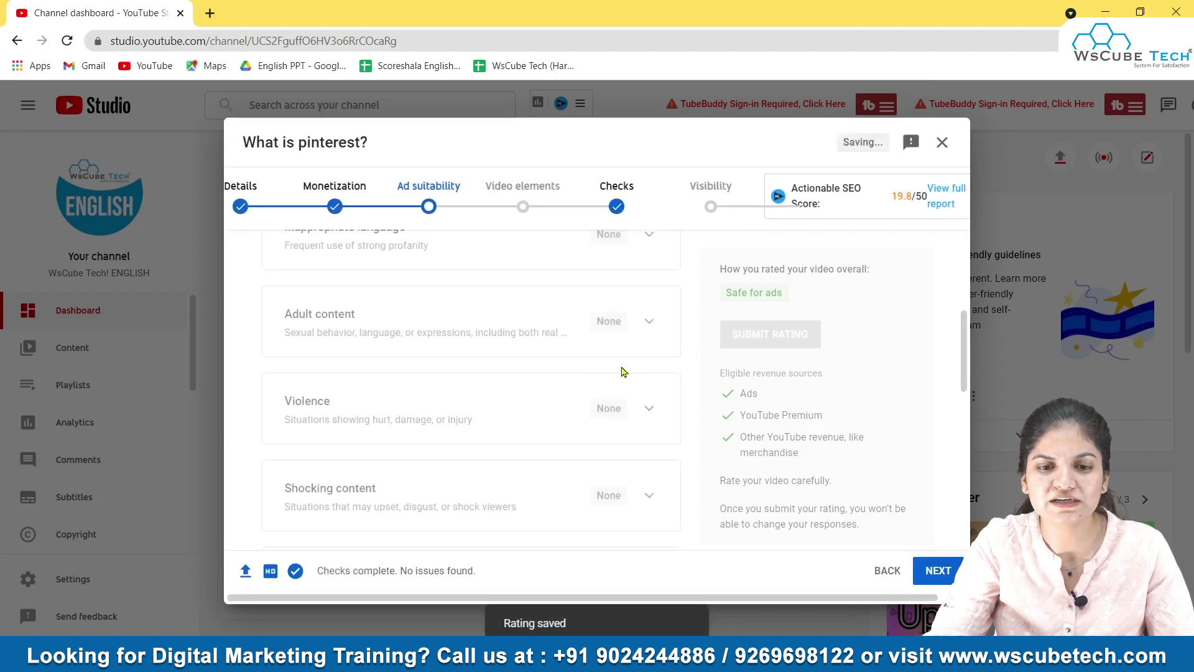
Step: Pass through the video elements and checks stages without adding anything, and proceed to the visibility settings
click(523, 208)
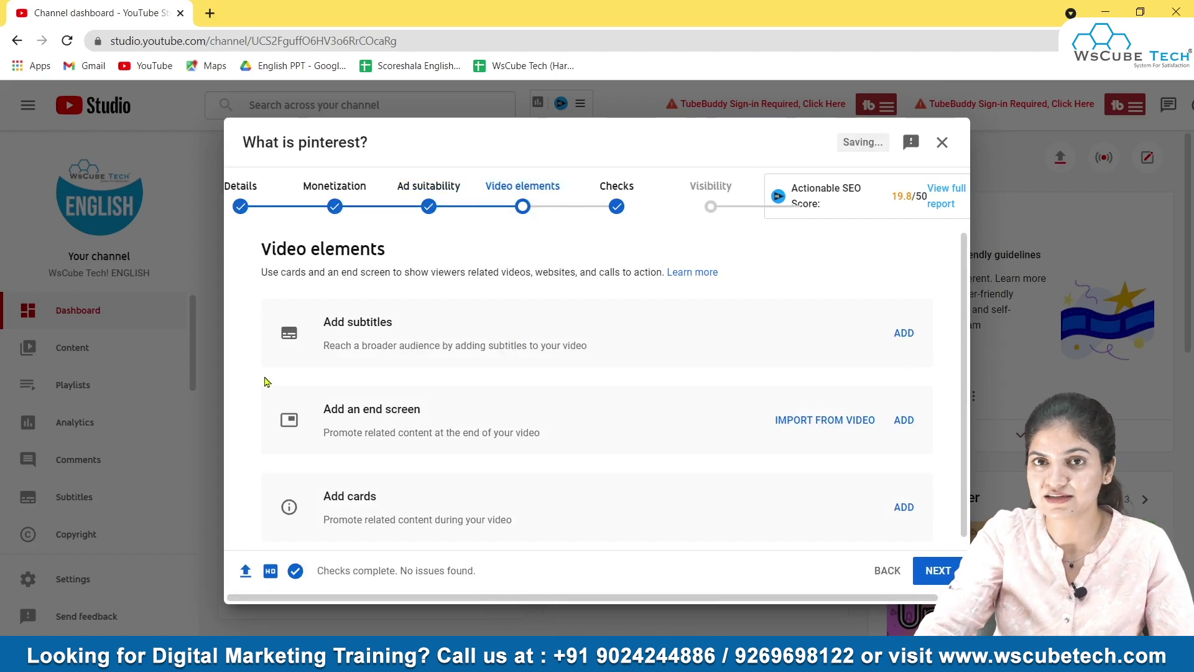
scroll(526, 456, down, 1)
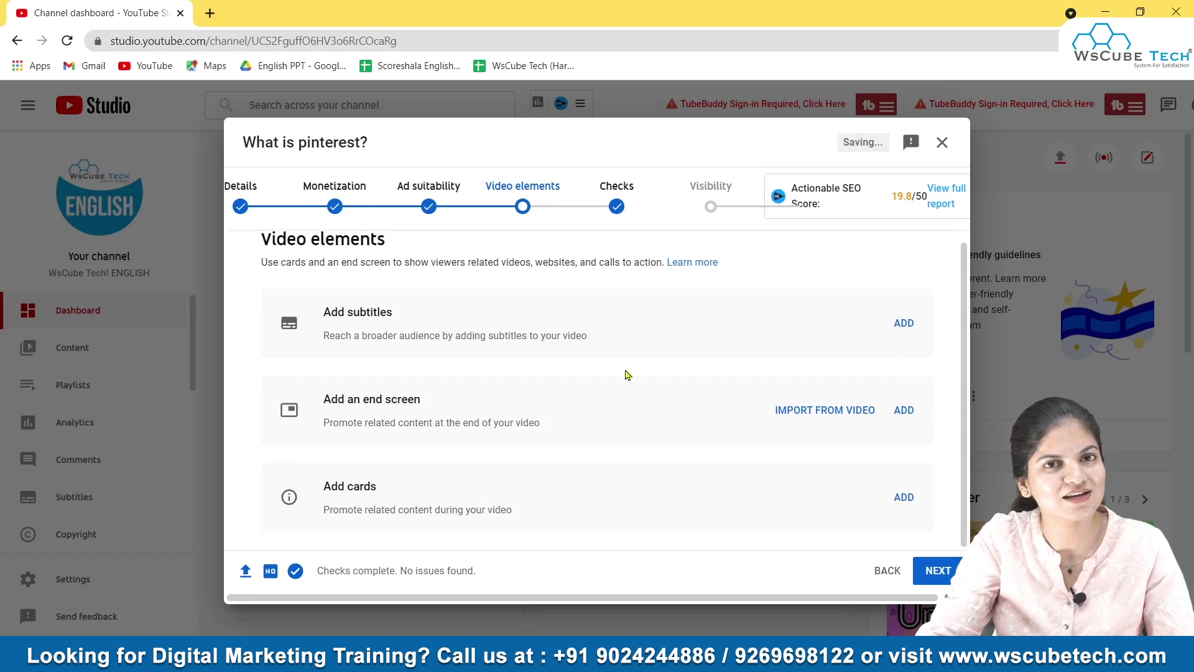
click(622, 215)
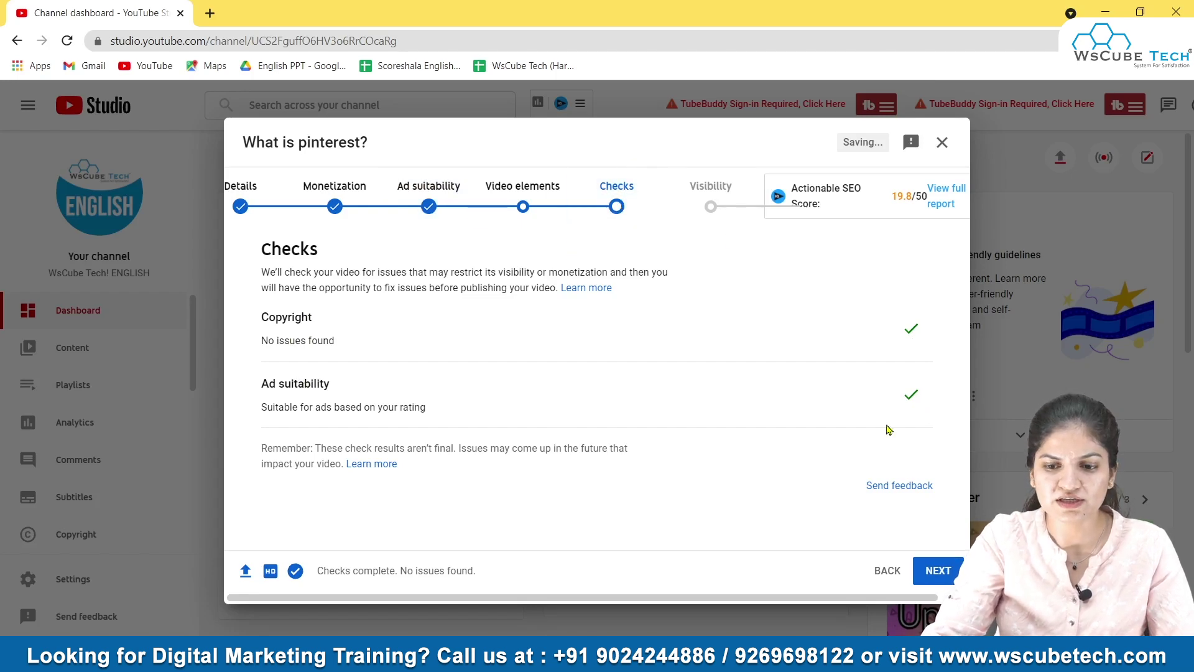
click(940, 573)
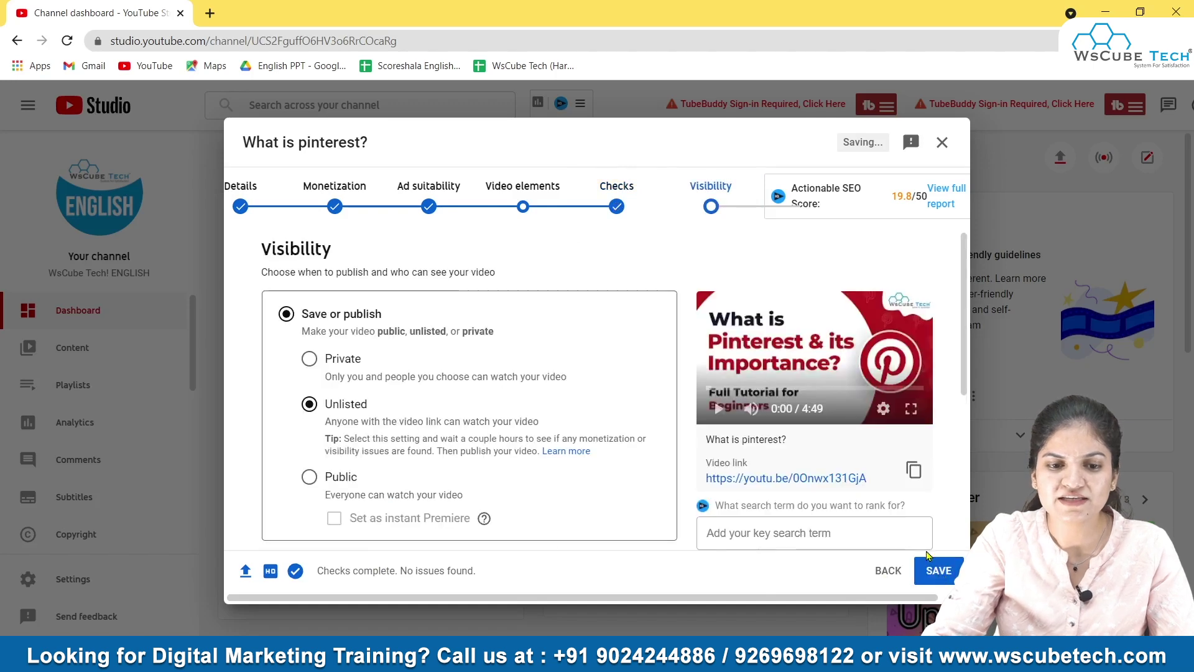
Step: Review the visibility options, try making the video Public, and switch it back to Unlisted
scroll(461, 480, down, 1)
scroll(460, 468, up, 1)
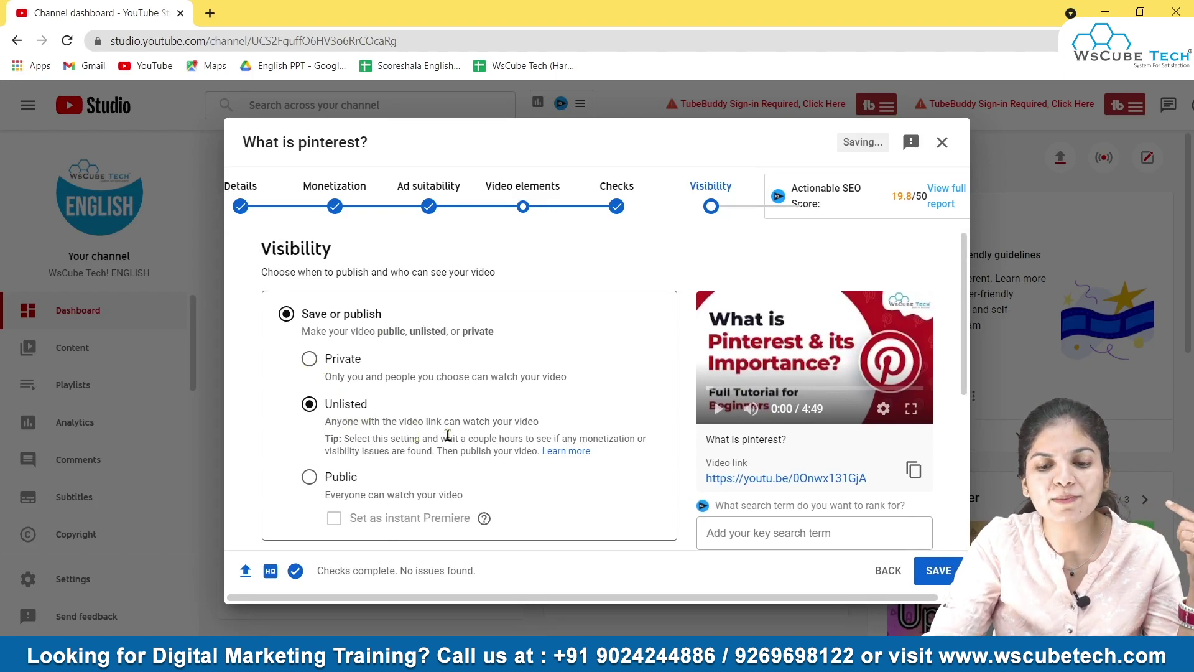
click(922, 478)
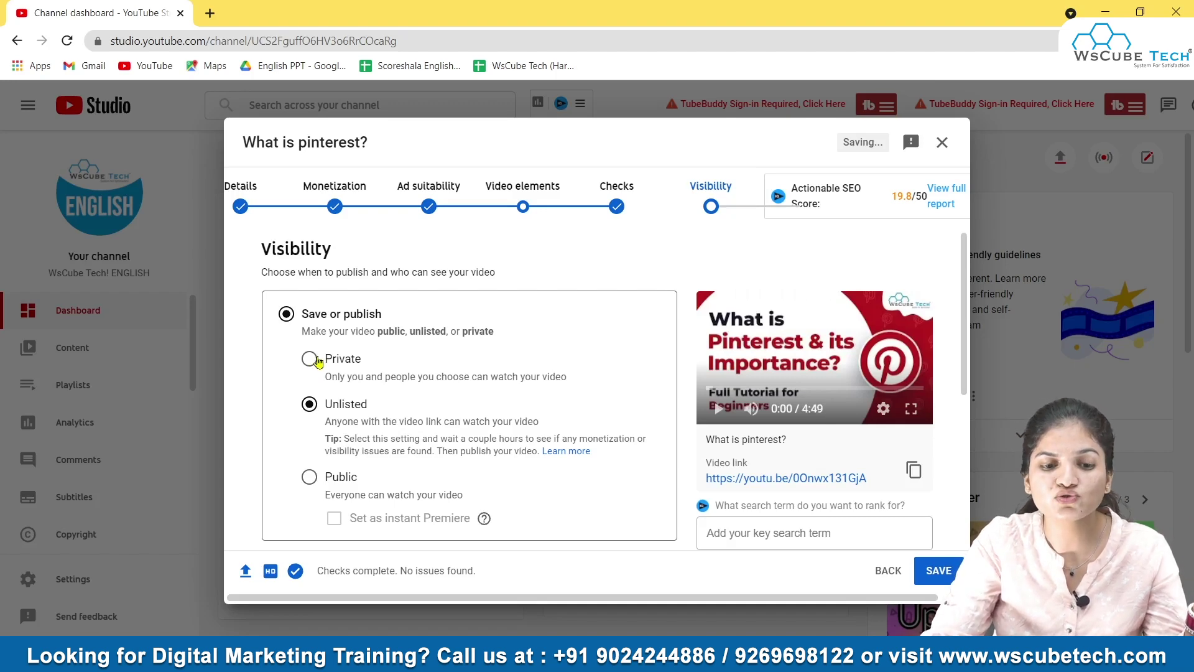
scroll(397, 437, down, 1)
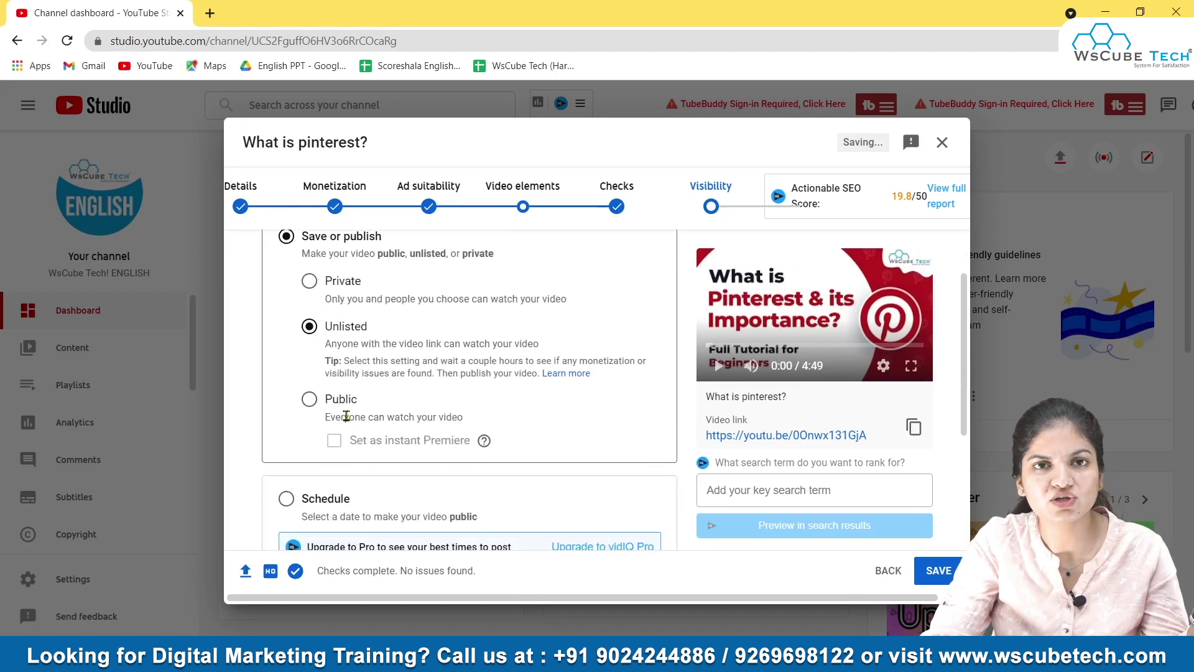
click(310, 400)
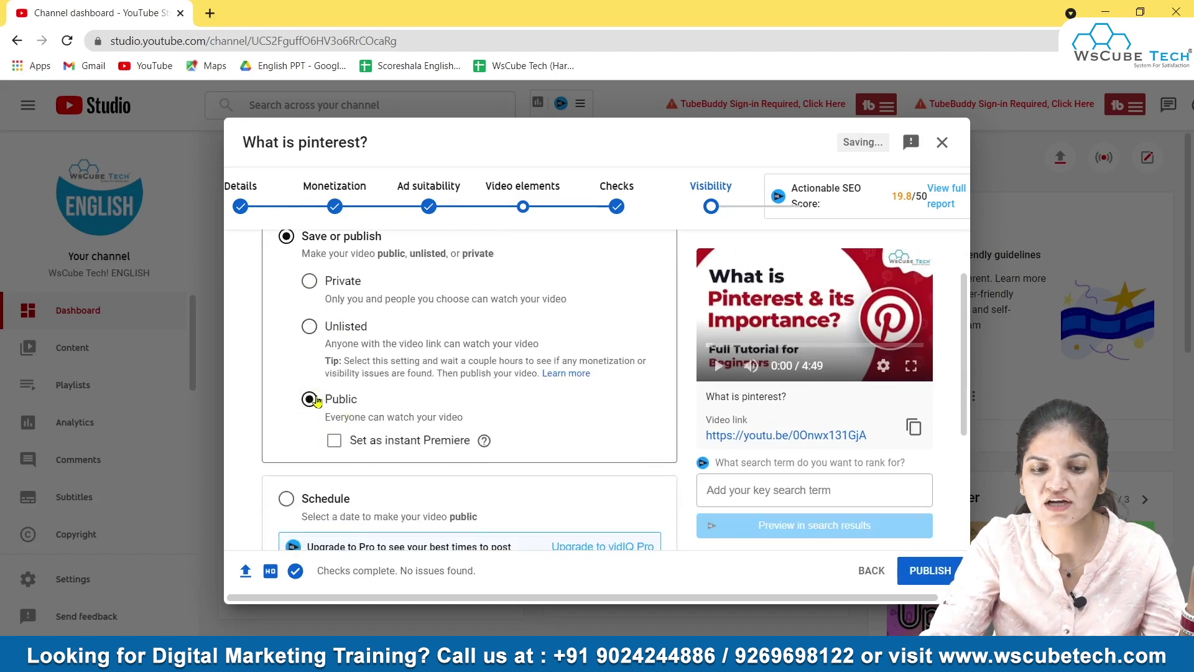
click(311, 326)
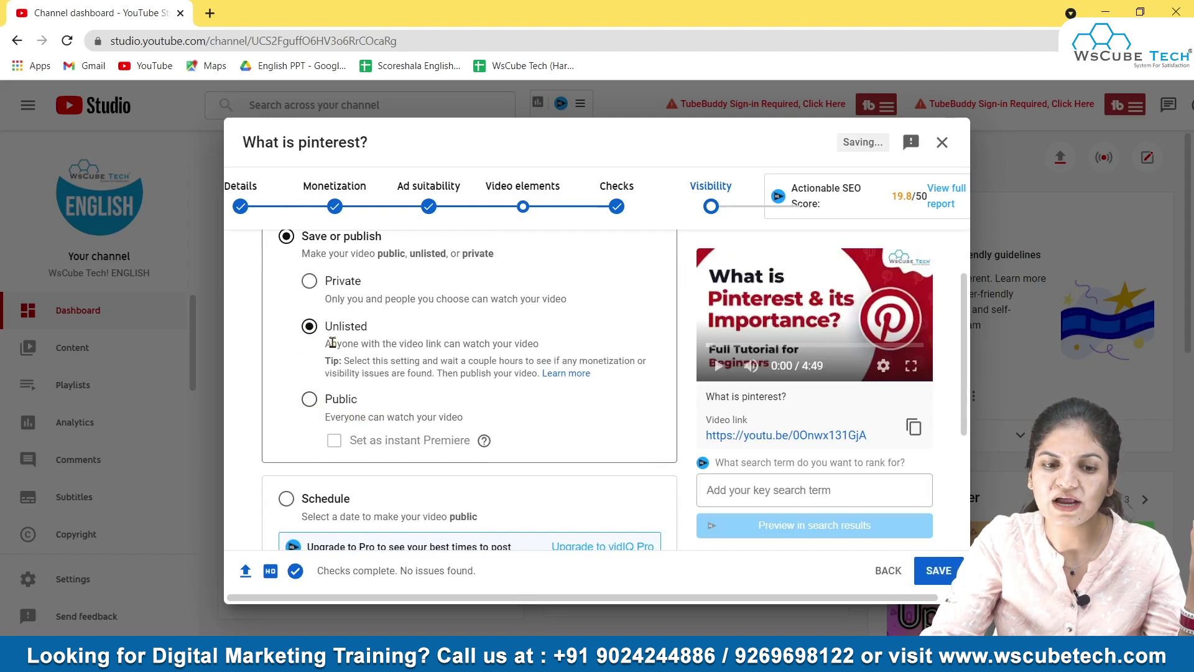
Step: Check the scheduling option and pre-publish notes, and save the video as Unlisted
scroll(432, 390, down, 3)
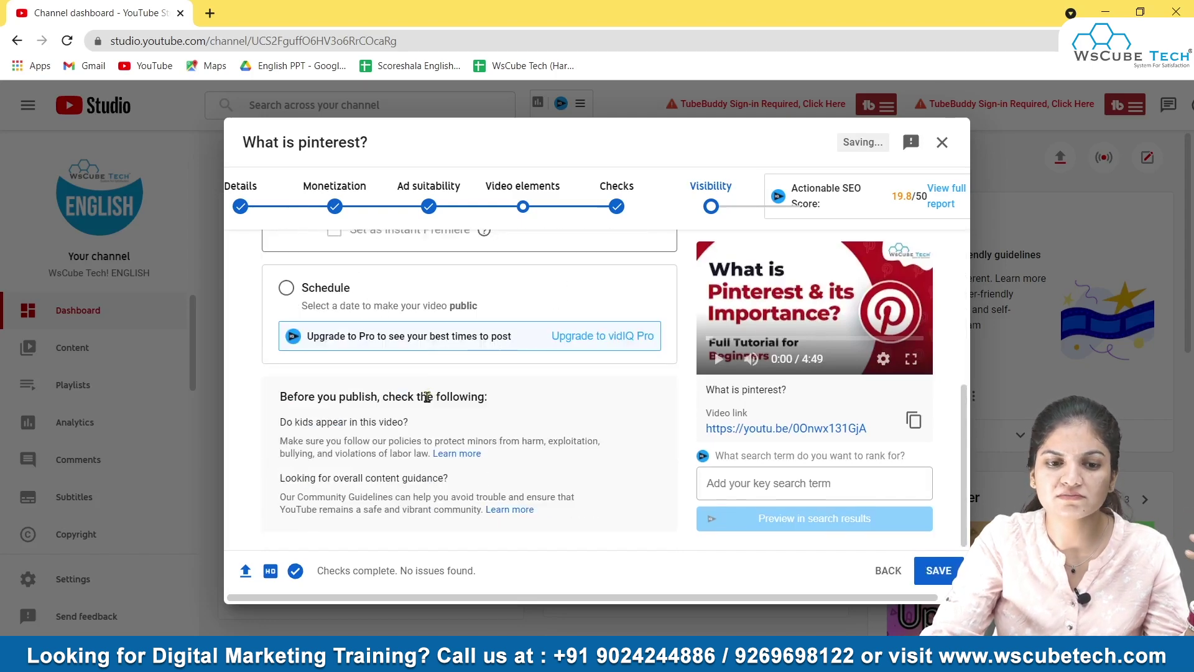
scroll(427, 396, up, 4)
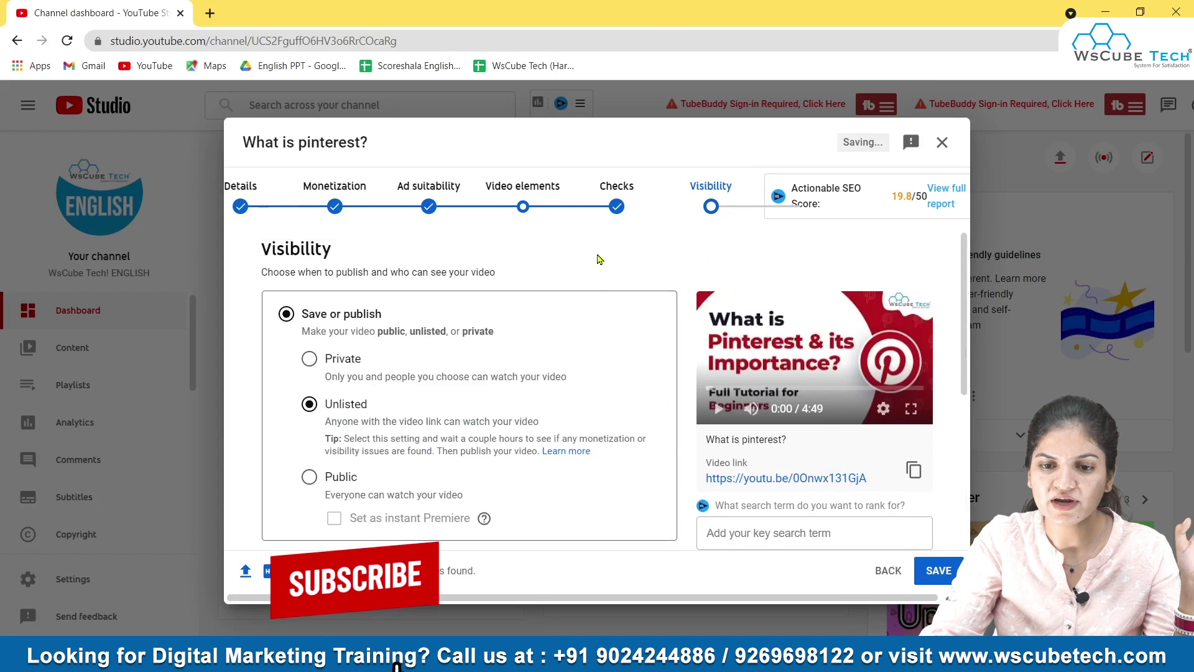
click(938, 571)
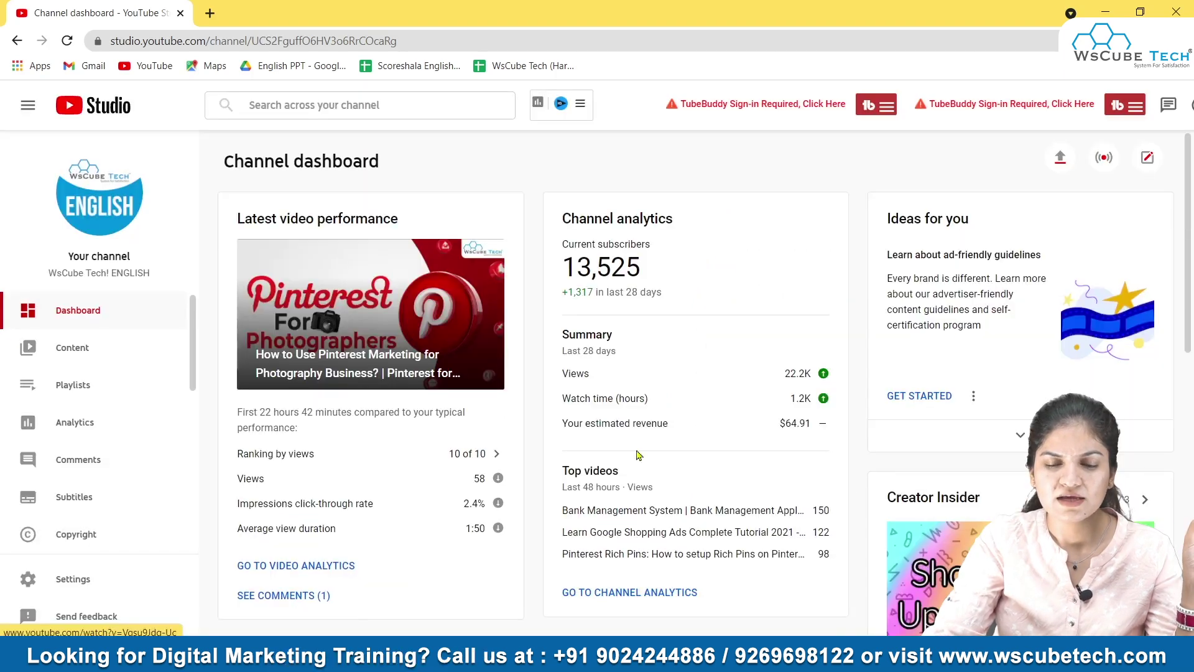